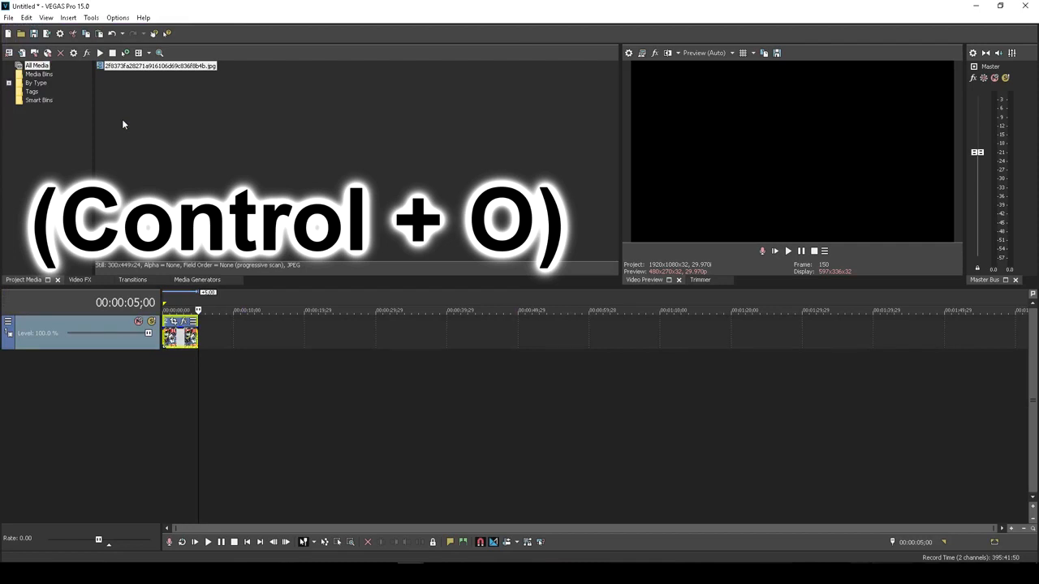
- Import the joker silhouette card image and the video "possible intro for jester 1.mp4" into the project, matching the project settings to the video
{"action": "double_click", "coordinate": [180, 103]}
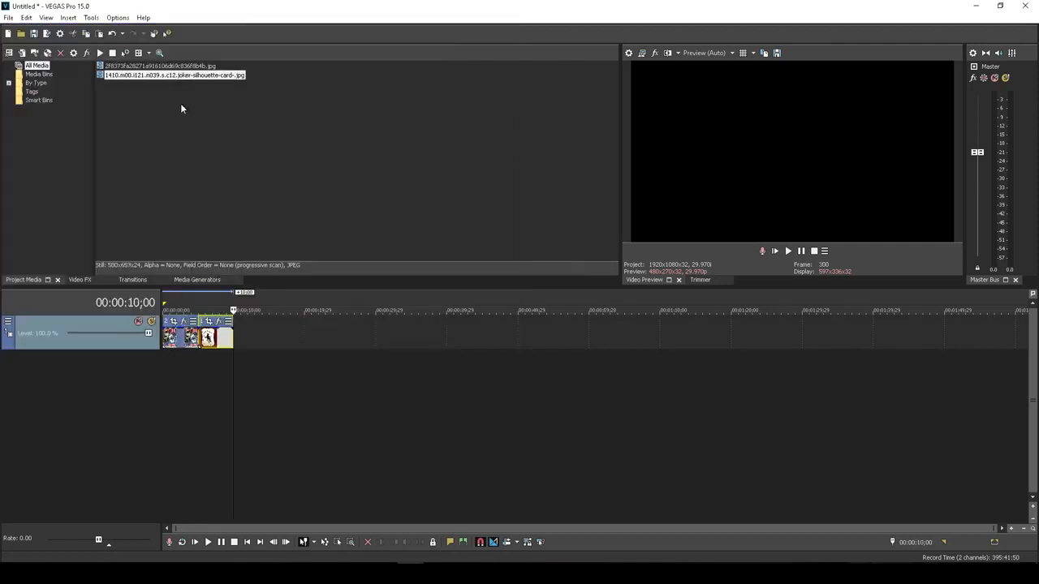
{"action": "key", "text": "ctrl+o"}
{"action": "double_click", "coordinate": [246, 120]}
{"action": "left_click", "coordinate": [587, 225]}
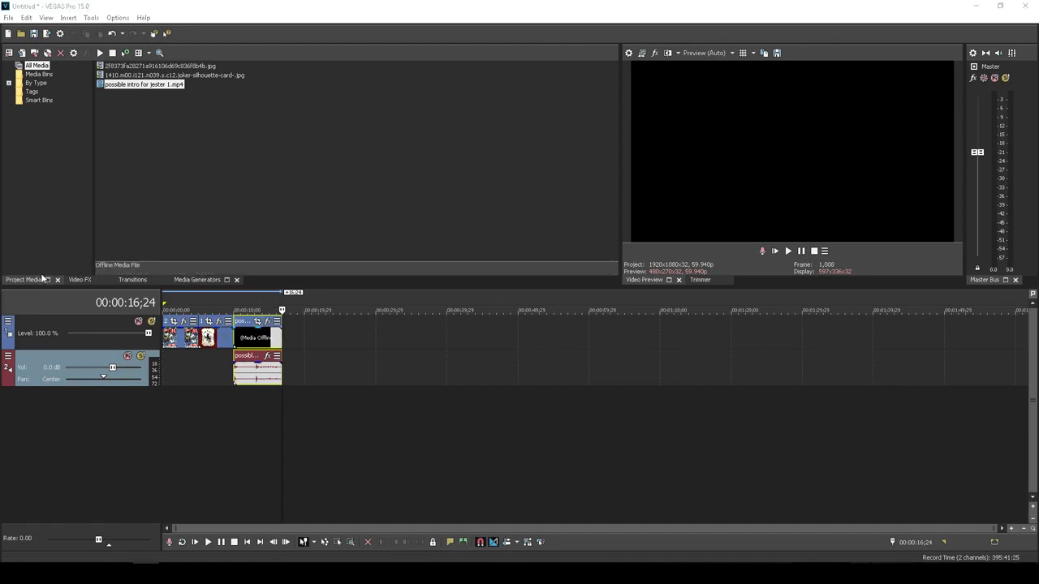
{"action": "left_click", "coordinate": [149, 67]}
{"action": "left_click", "coordinate": [156, 74]}
{"action": "left_click", "coordinate": [158, 84]}
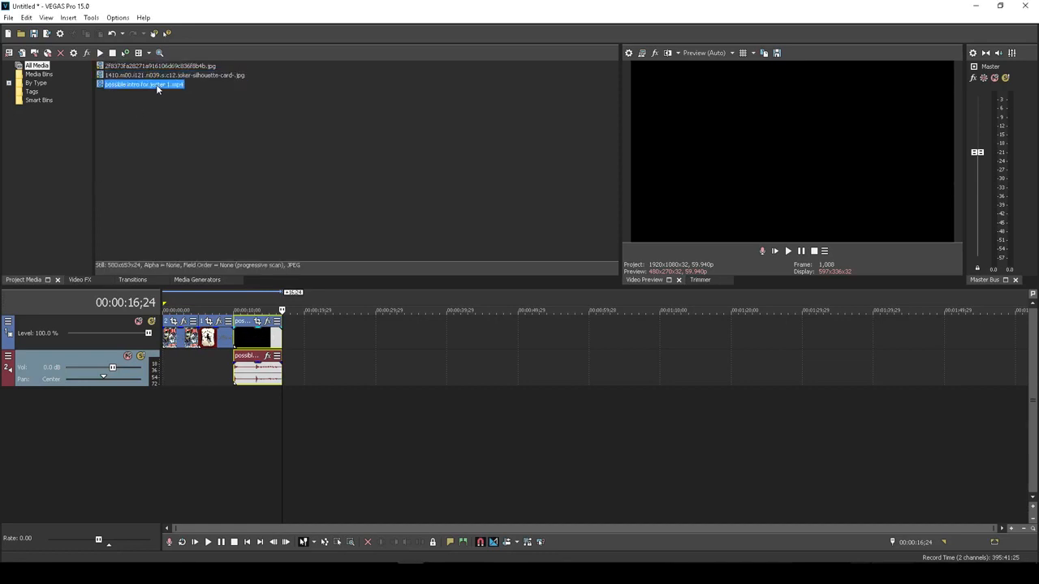
{"action": "right_click", "coordinate": [169, 69]}
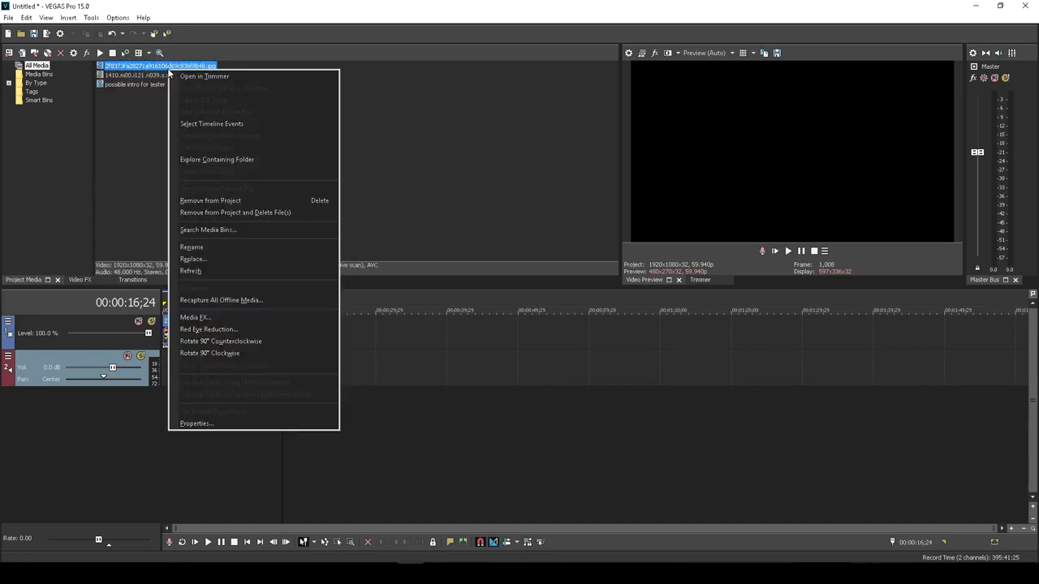
{"action": "left_click", "coordinate": [143, 177]}
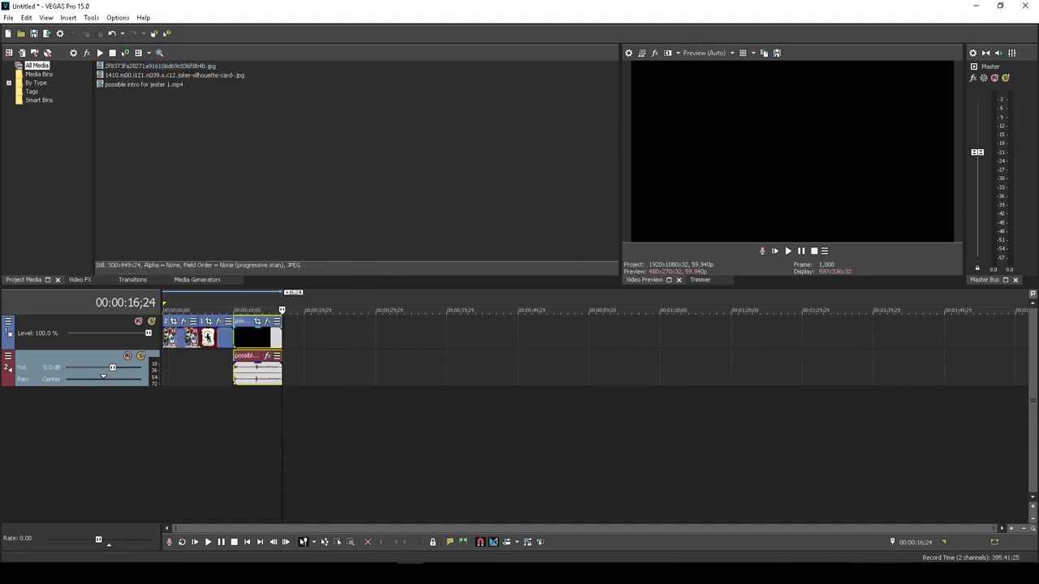
- Apply the Channel Blend video effect with the Red Only preset to the Batman comic image on the timeline
{"action": "left_click", "coordinate": [97, 279]}
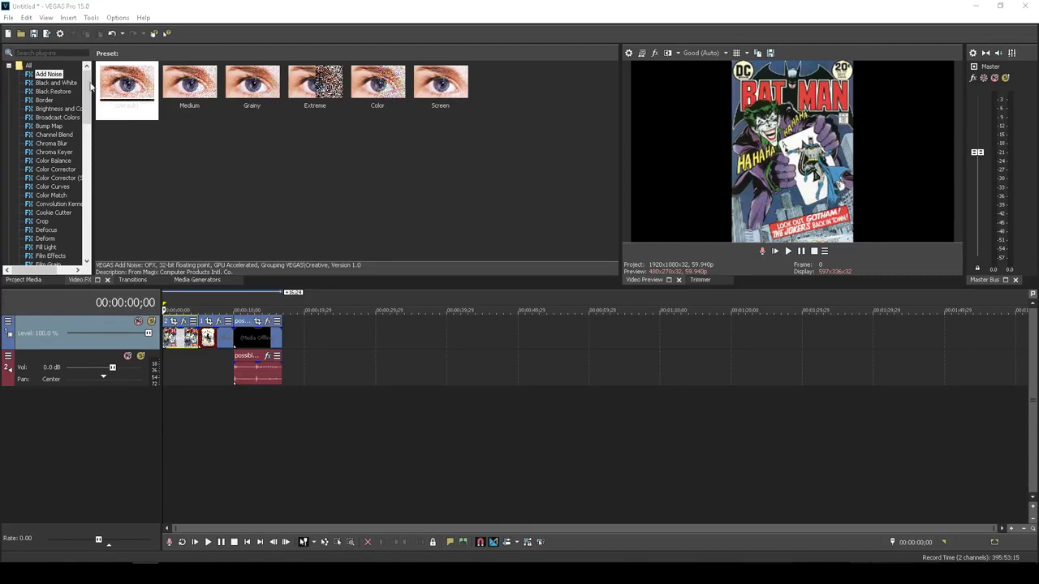
{"action": "left_click", "coordinate": [58, 74]}
{"action": "key", "text": "Down"}
{"action": "key", "text": "Down"}
{"action": "key", "text": "Down"}
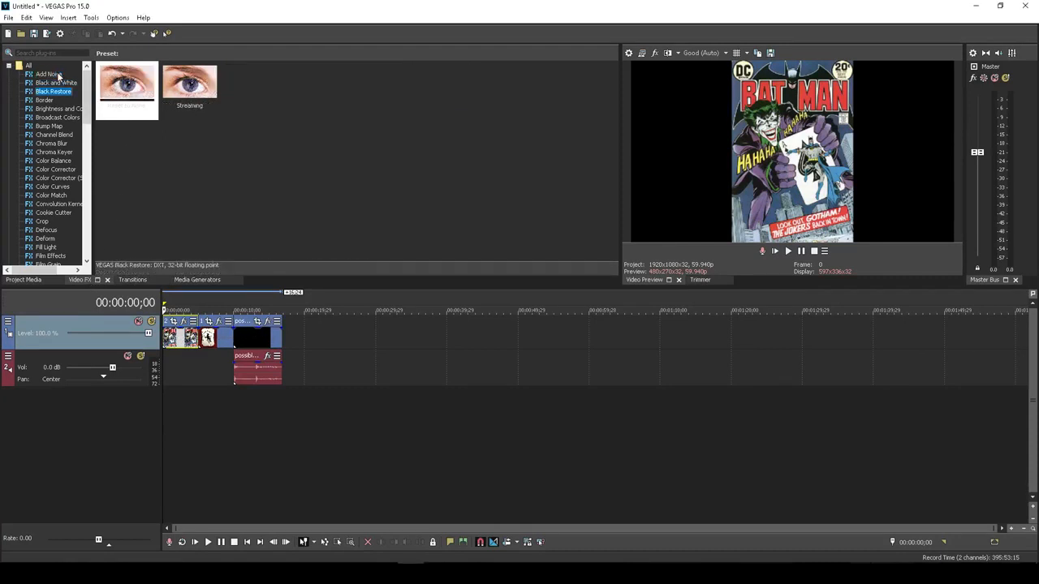
{"action": "key", "text": "Down"}
{"action": "key", "text": "Down"}
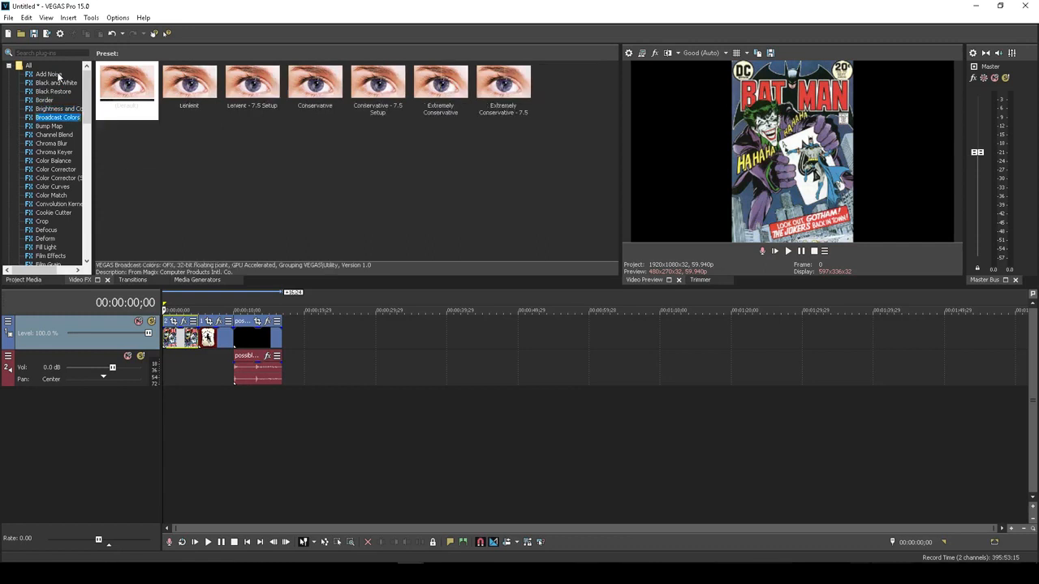
{"action": "key", "text": "Down"}
{"action": "key", "text": "Down"}
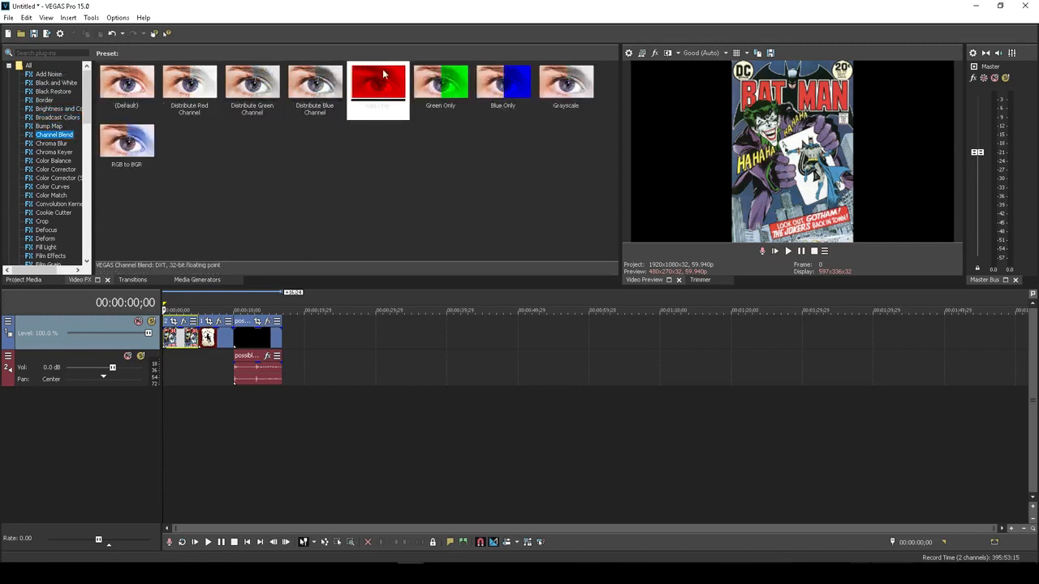
{"action": "left_click_drag", "start_coordinate": [385, 79], "coordinate": [182, 336]}
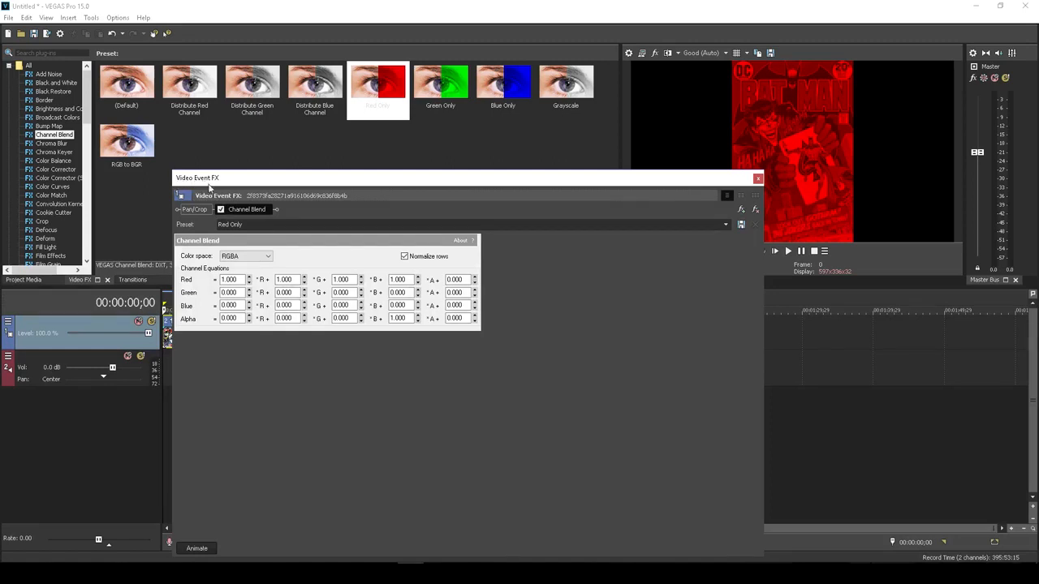
- Remove the Channel Blend effect from the Batman comic image and close its effect settings
{"action": "left_click", "coordinate": [268, 257]}
{"action": "left_click", "coordinate": [268, 256]}
{"action": "left_click", "coordinate": [755, 213]}
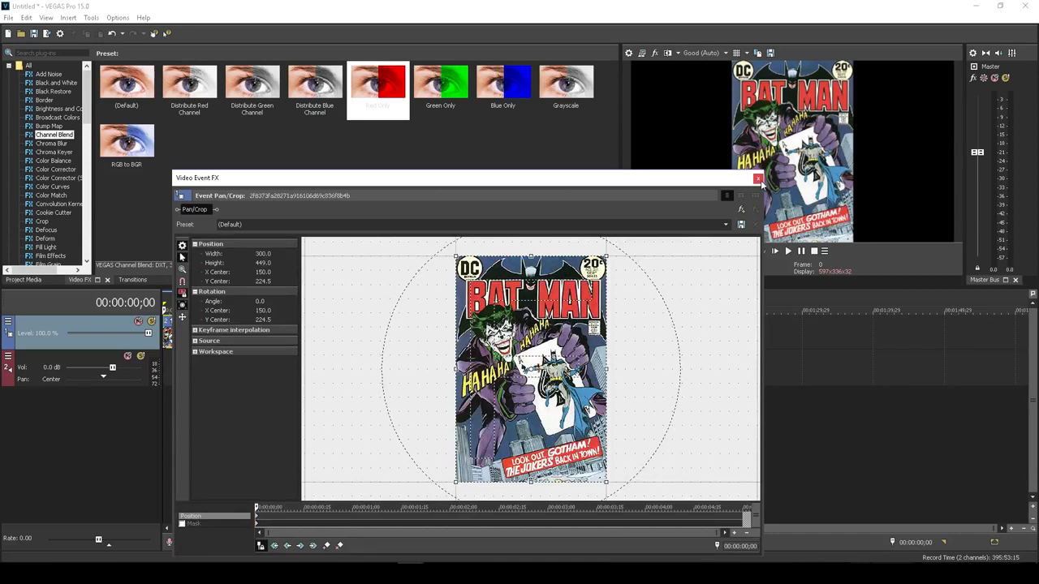
{"action": "left_click", "coordinate": [758, 179]}
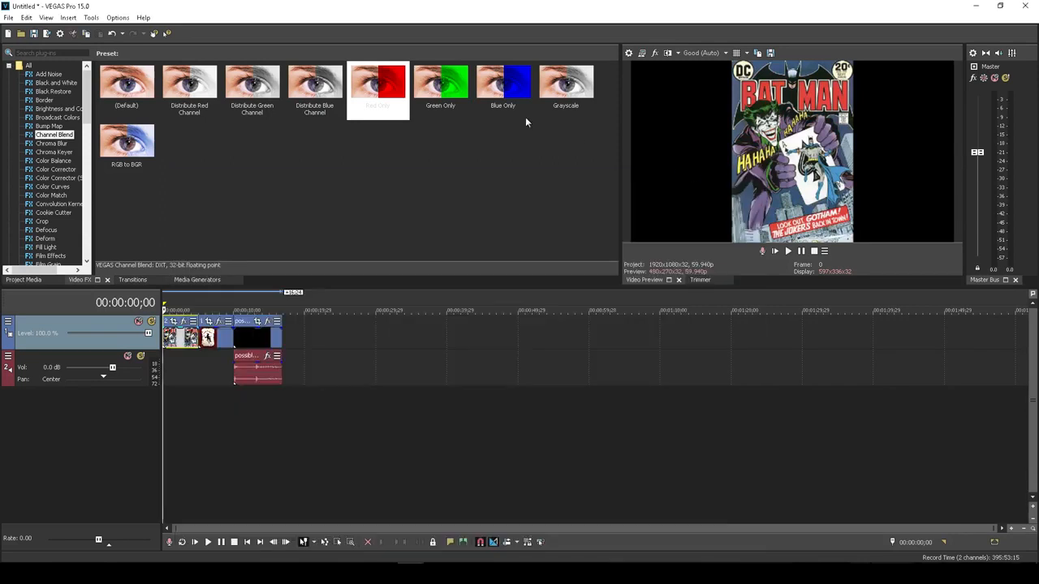
{"action": "left_click", "coordinate": [26, 17]}
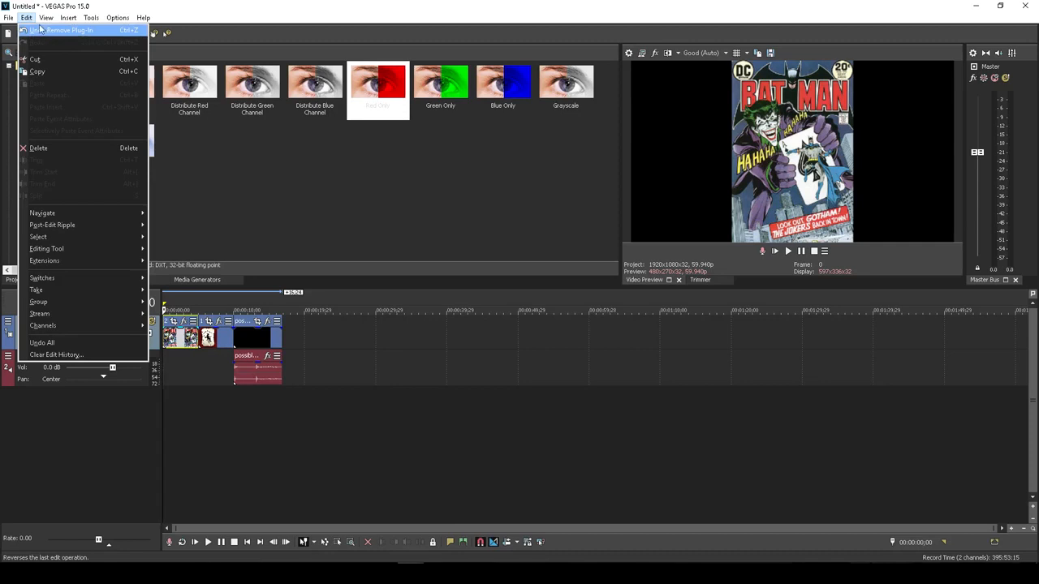
{"action": "left_click", "coordinate": [43, 31]}
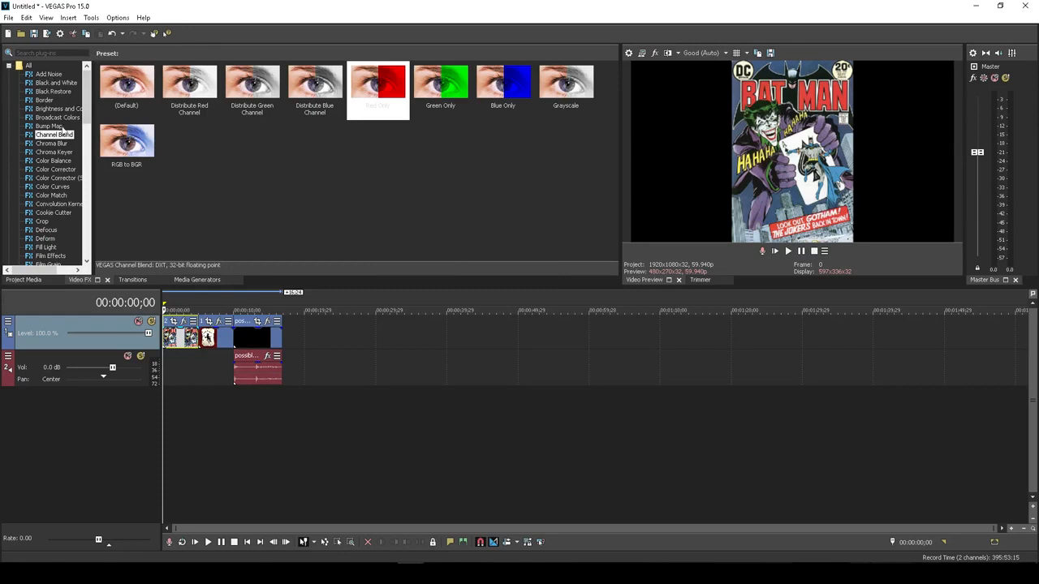
{"action": "left_click_drag", "start_coordinate": [86, 114], "coordinate": [84, 254]}
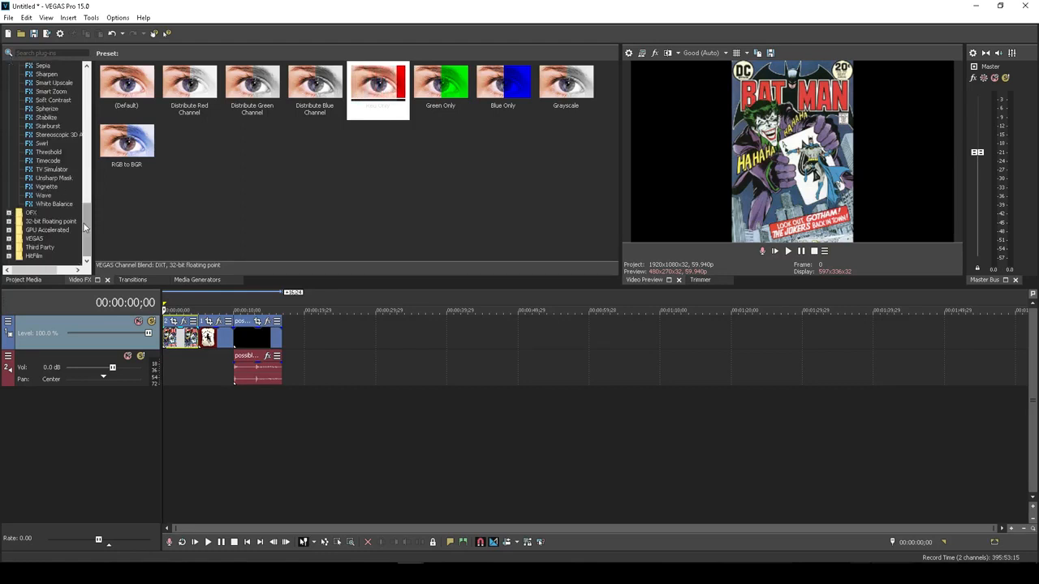
{"action": "scroll", "coordinate": [49, 154], "scroll_direction": "up", "scroll_amount": 10}
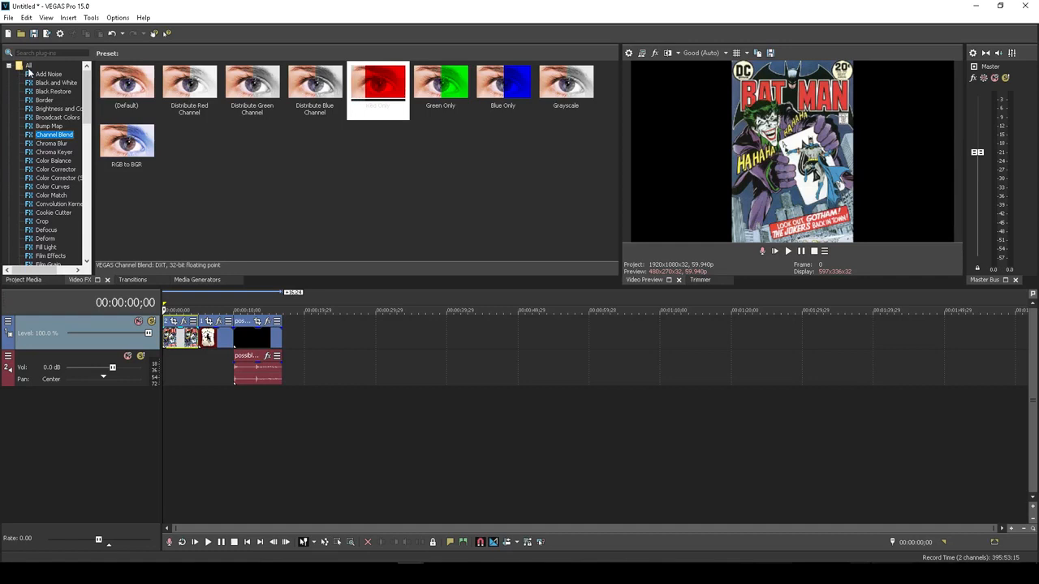
{"action": "left_click", "coordinate": [51, 53]}
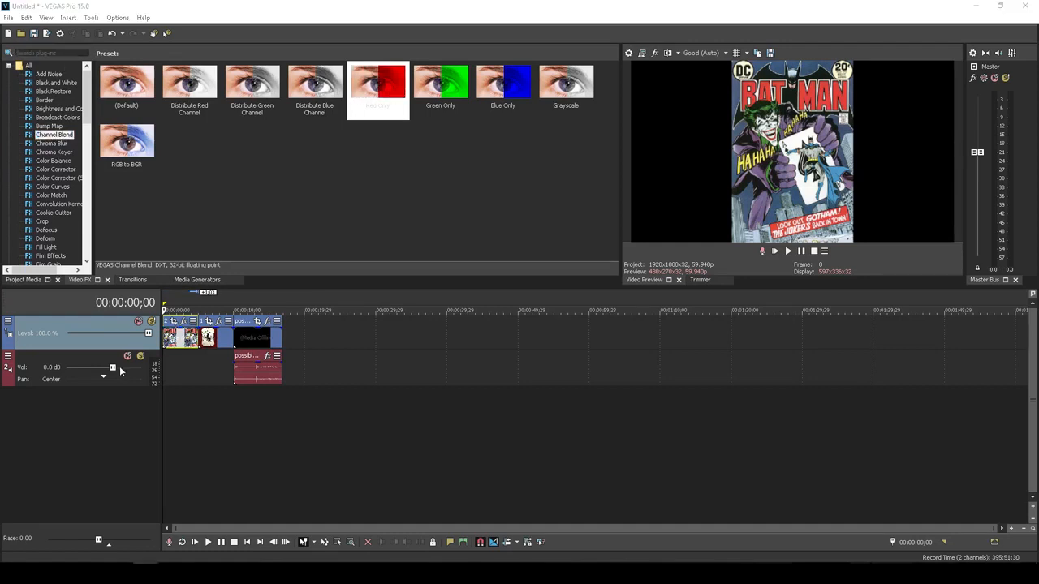
- Add the Clock Wipe transition with the Clockwise, Soft Edge preset between the Batman comic image and the joker card image
{"action": "left_click", "coordinate": [130, 279]}
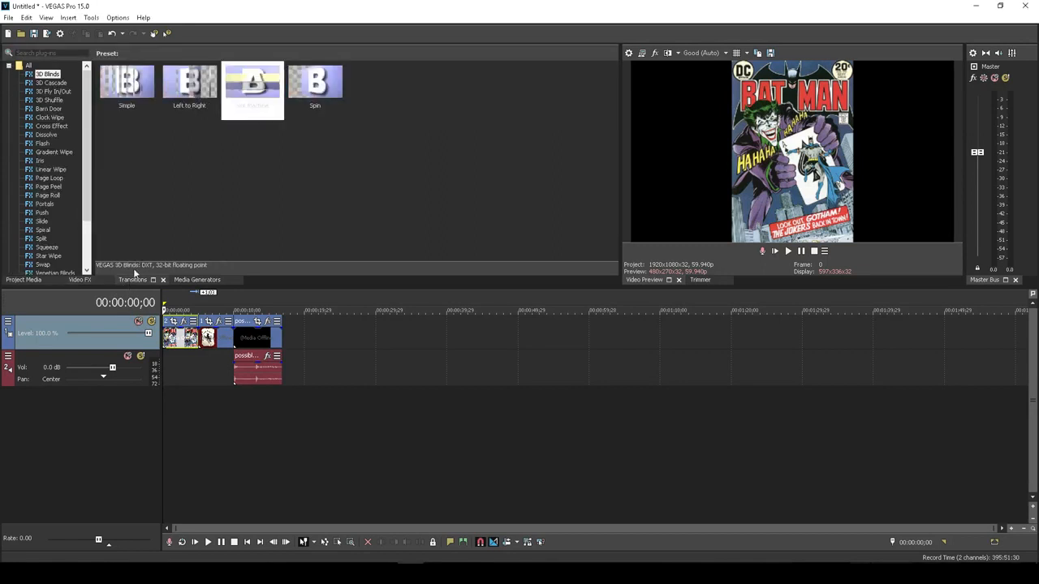
{"action": "left_click", "coordinate": [56, 81]}
{"action": "key", "text": "Down"}
{"action": "key", "text": "Down"}
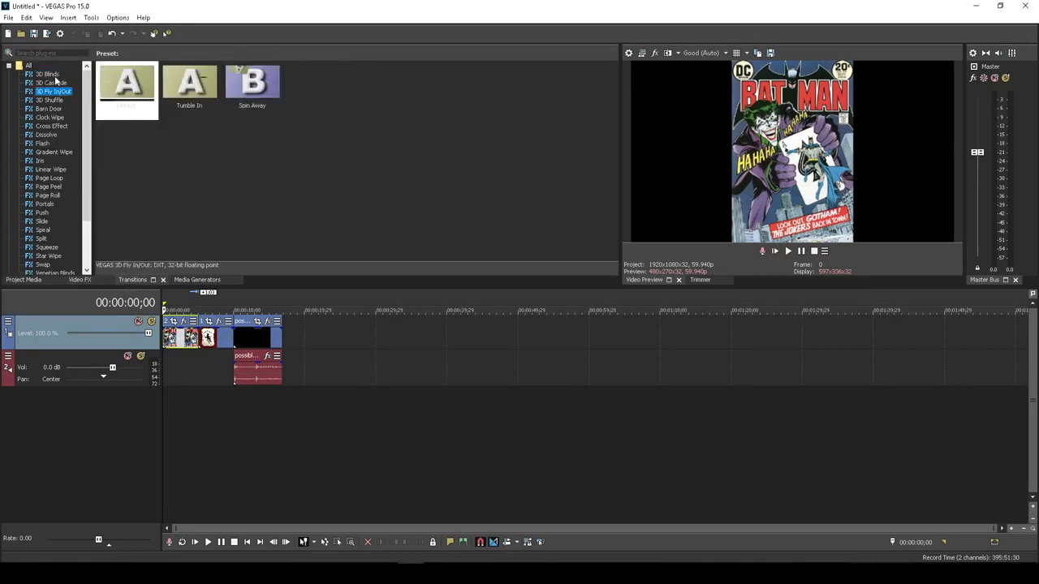
{"action": "key", "text": "Down"}
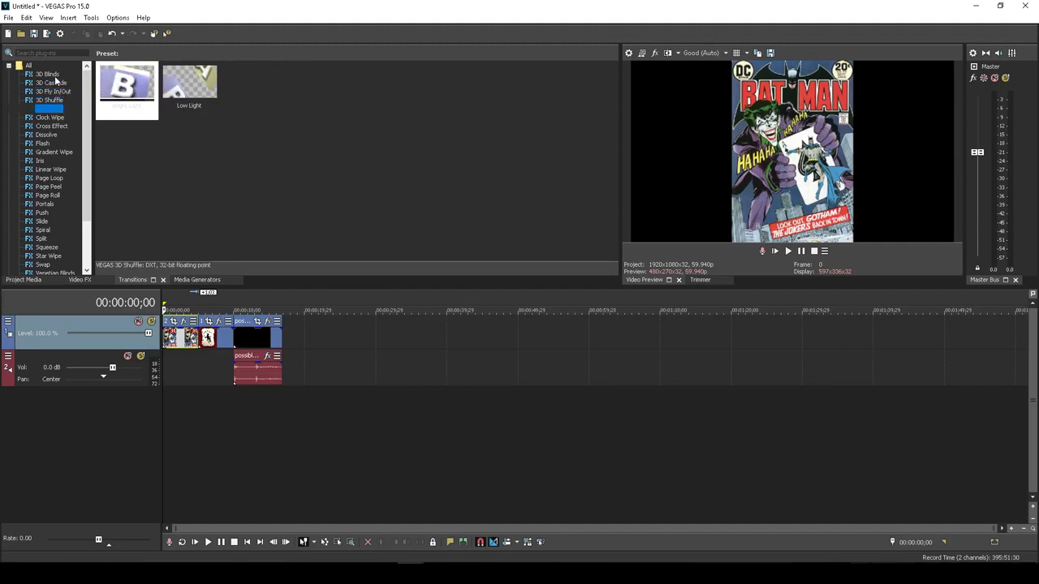
{"action": "key", "text": "Down"}
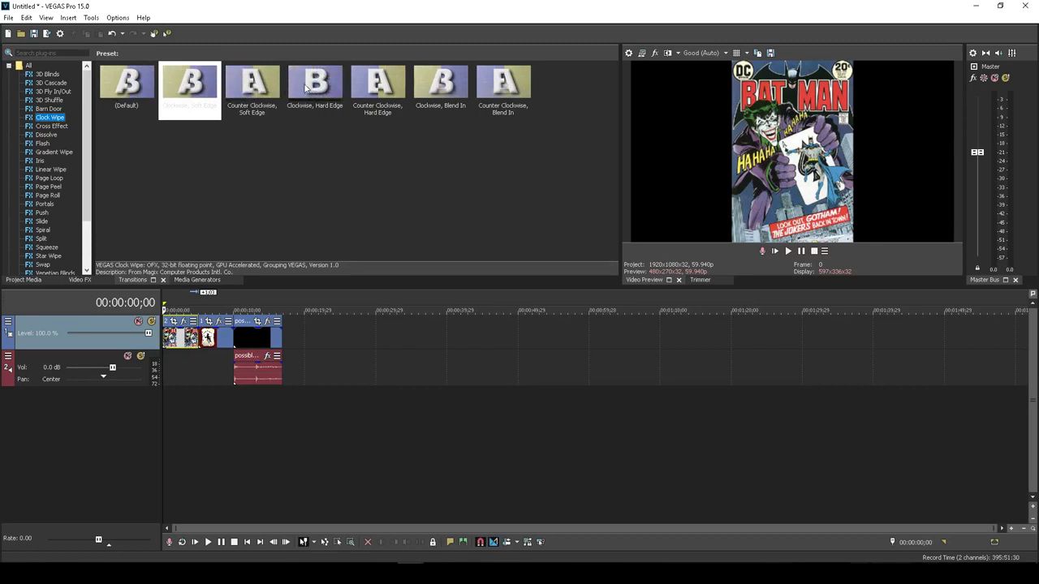
{"action": "left_click", "coordinate": [203, 86]}
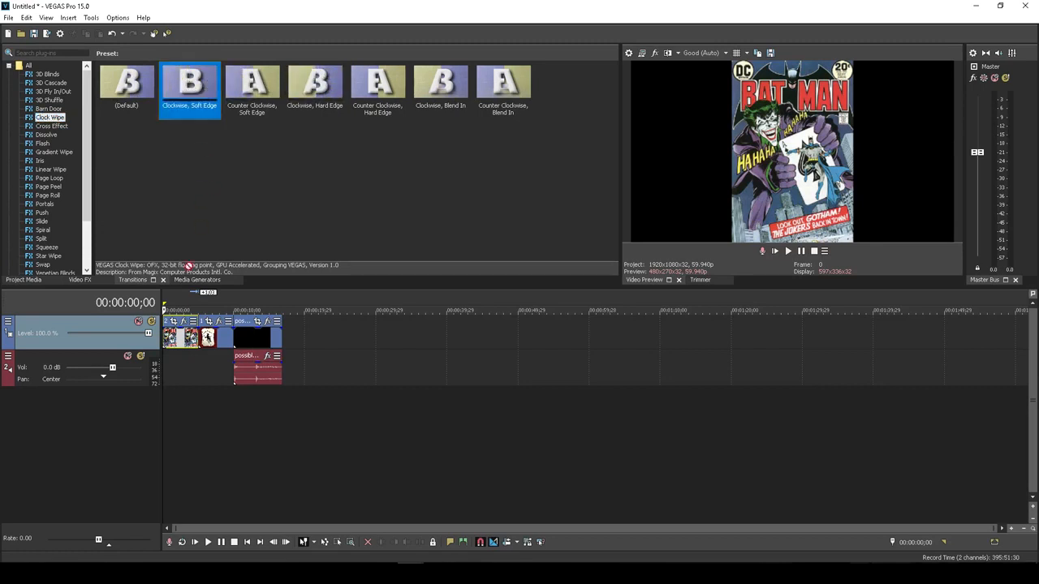
{"action": "left_click_drag", "start_coordinate": [203, 341], "coordinate": [202, 339]}
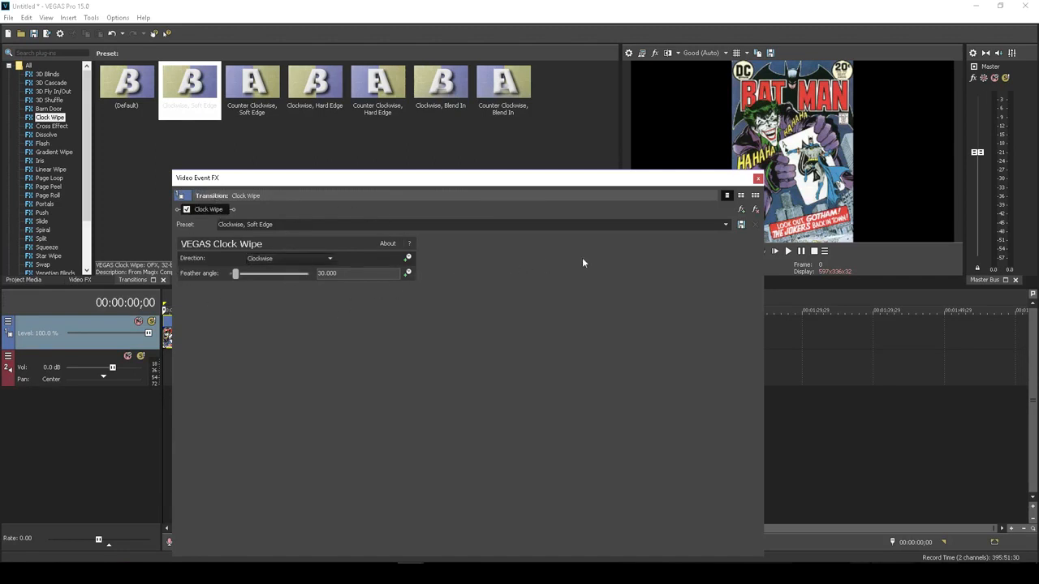
{"action": "left_click", "coordinate": [758, 179]}
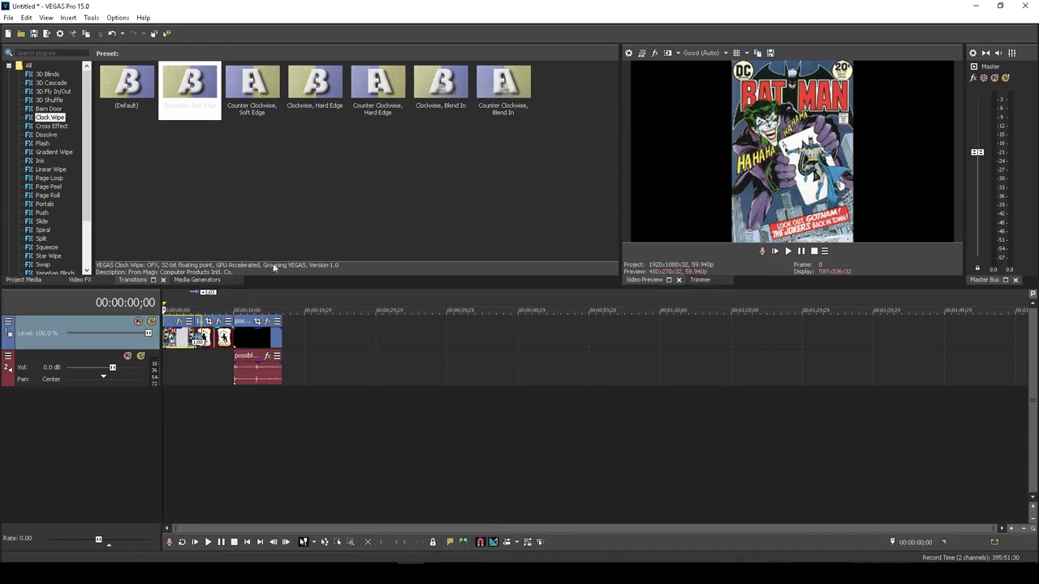
- Play back the Clock Wipe transition between the two images, and undo adding it
{"action": "left_click", "coordinate": [189, 333]}
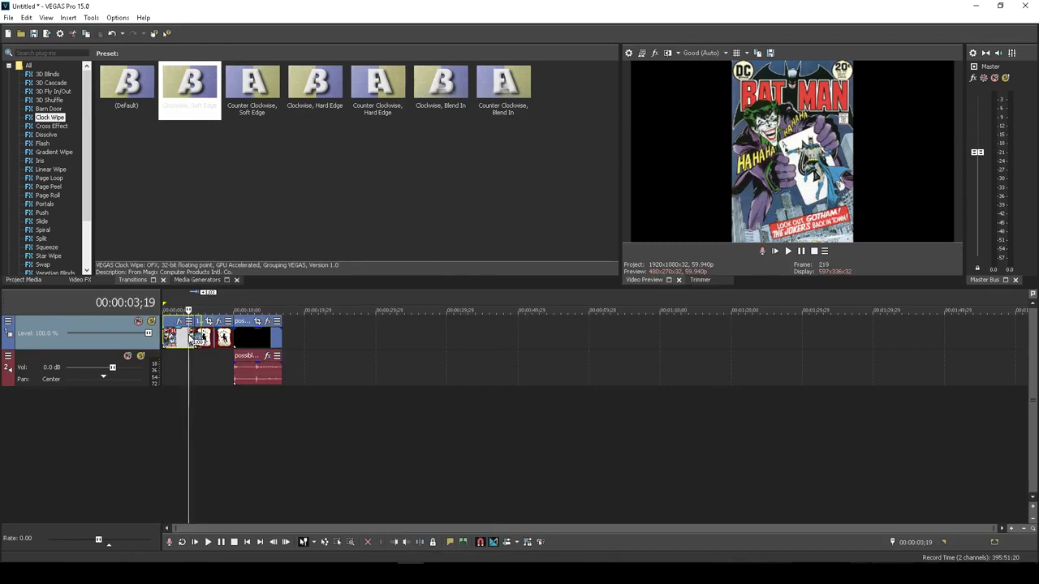
{"action": "key", "text": "space"}
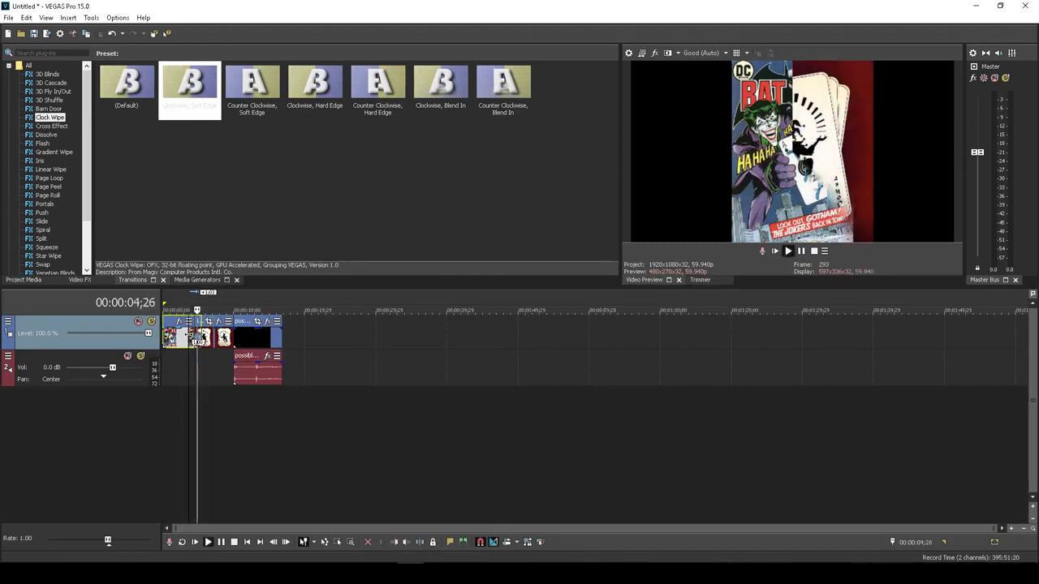
{"action": "key", "text": "Return"}
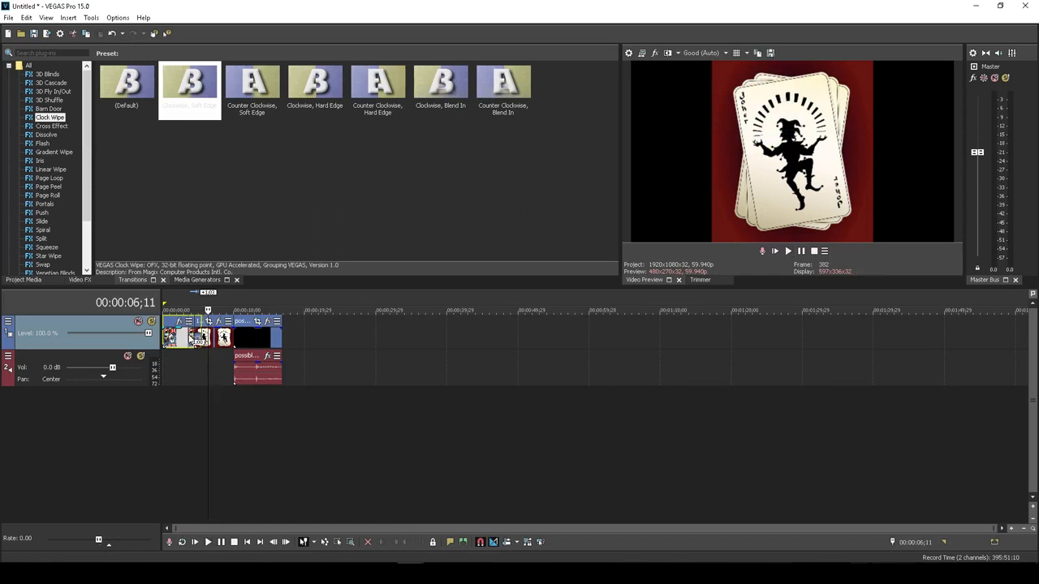
{"action": "key", "text": "ctrl+z"}
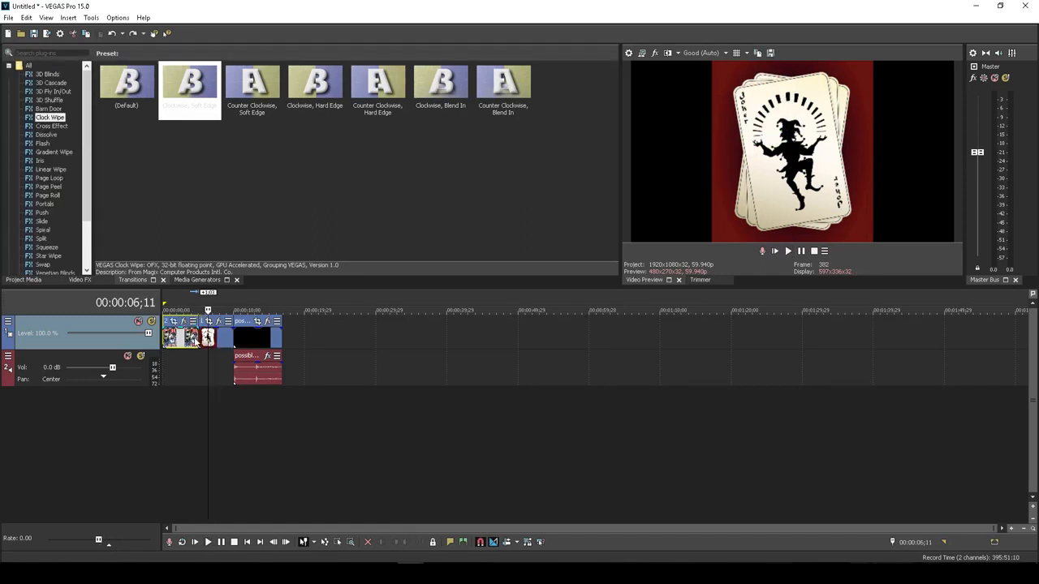
- Overlap the joker card image about one second onto the end of the Batman comic image and play back the crossfade
{"action": "left_click", "coordinate": [190, 341]}
{"action": "left_click_drag", "start_coordinate": [221, 341], "coordinate": [211, 340]}
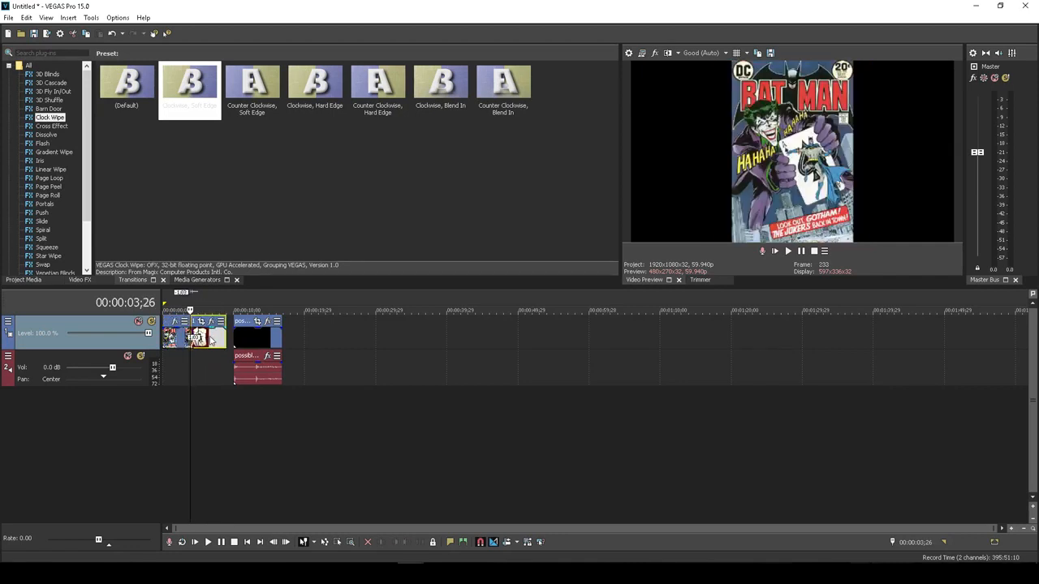
{"action": "key", "text": "space"}
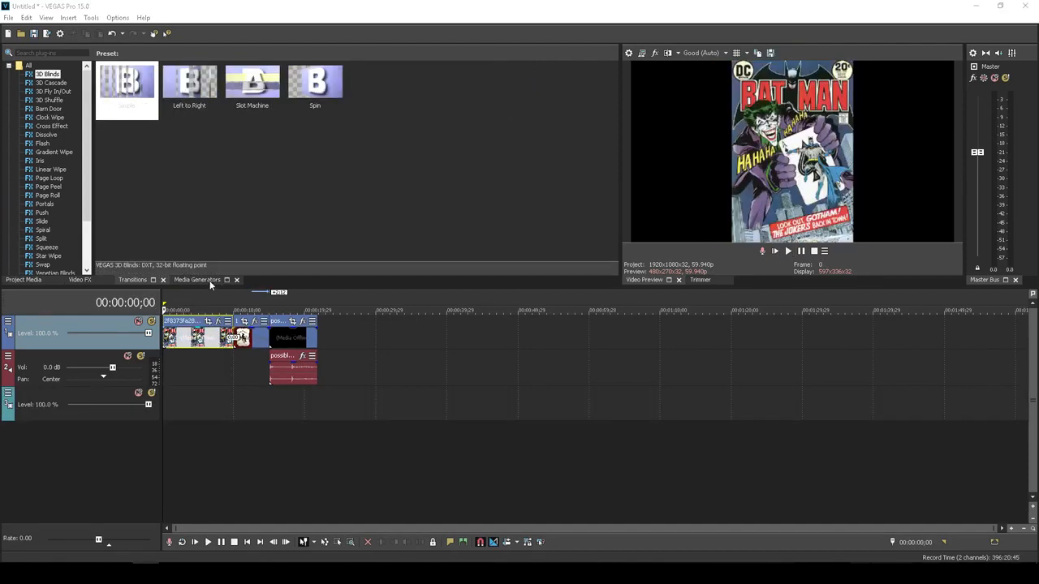
- Browse the media generator presets for Color Gradient, Credit Roll, HitFilm Light Flares and (Legacy) Text
{"action": "left_click", "coordinate": [204, 280]}
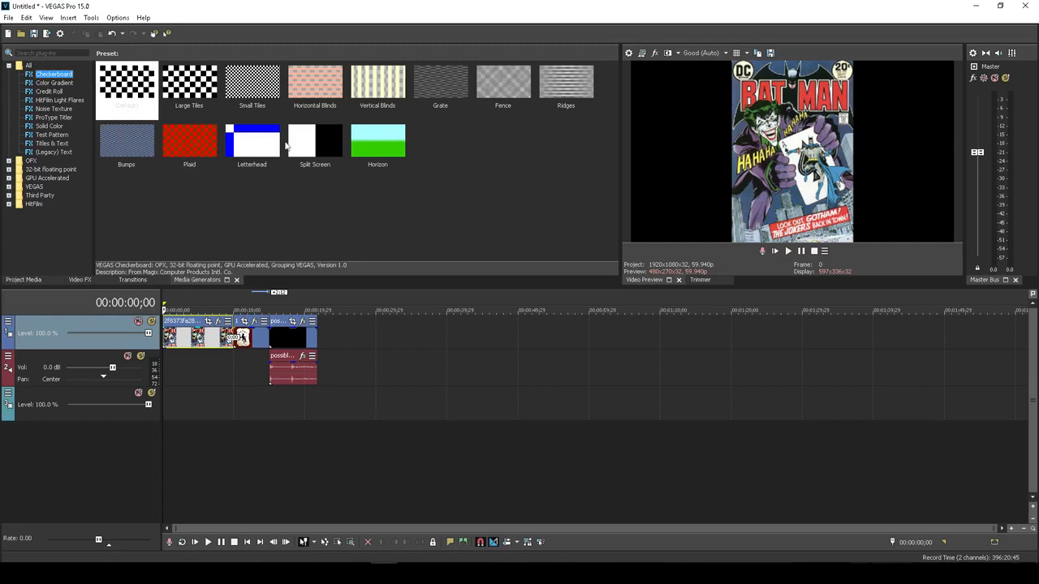
{"action": "left_click", "coordinate": [55, 83]}
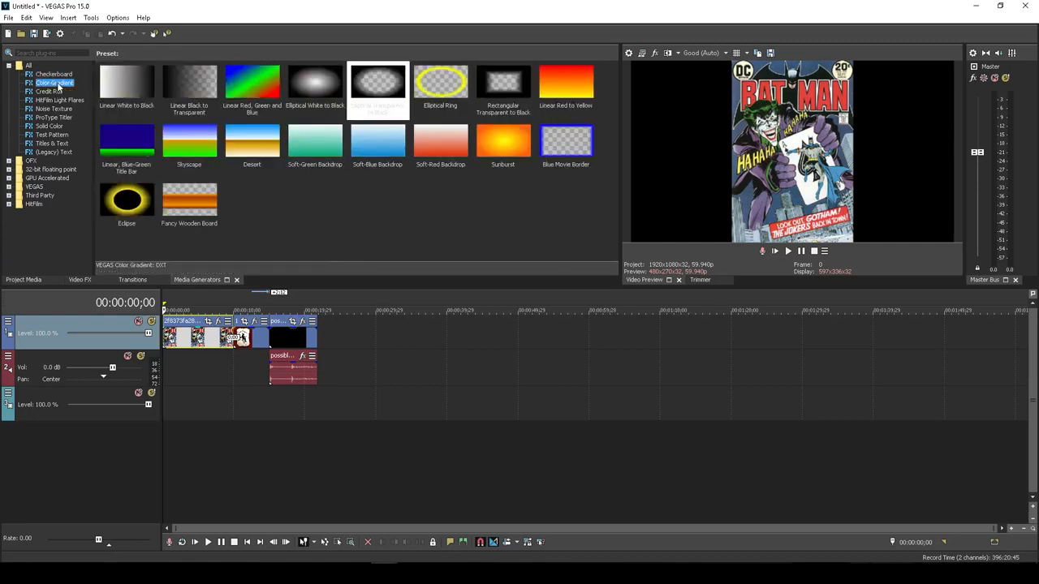
{"action": "left_click", "coordinate": [54, 92]}
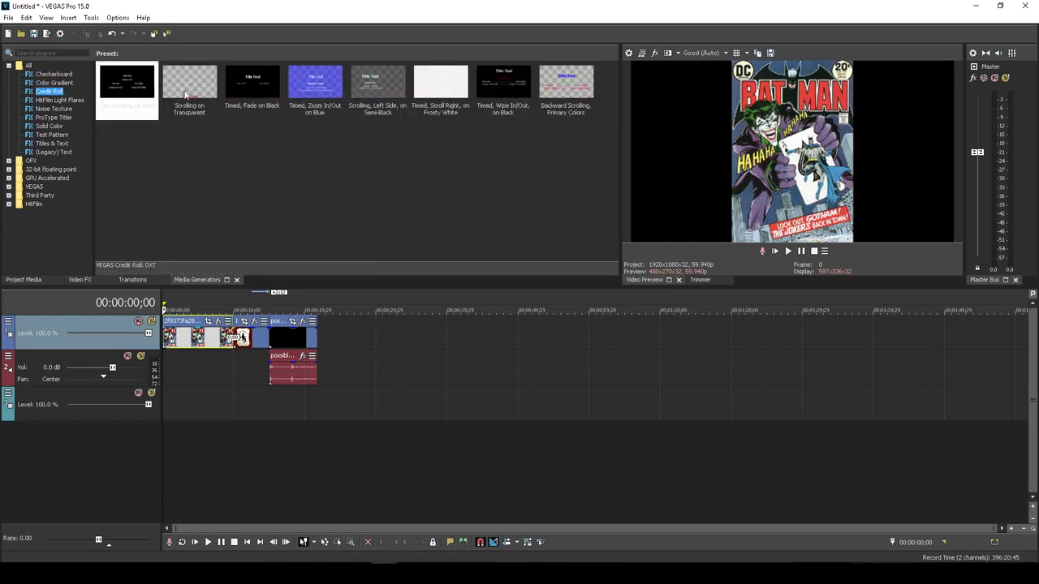
{"action": "left_click", "coordinate": [59, 100]}
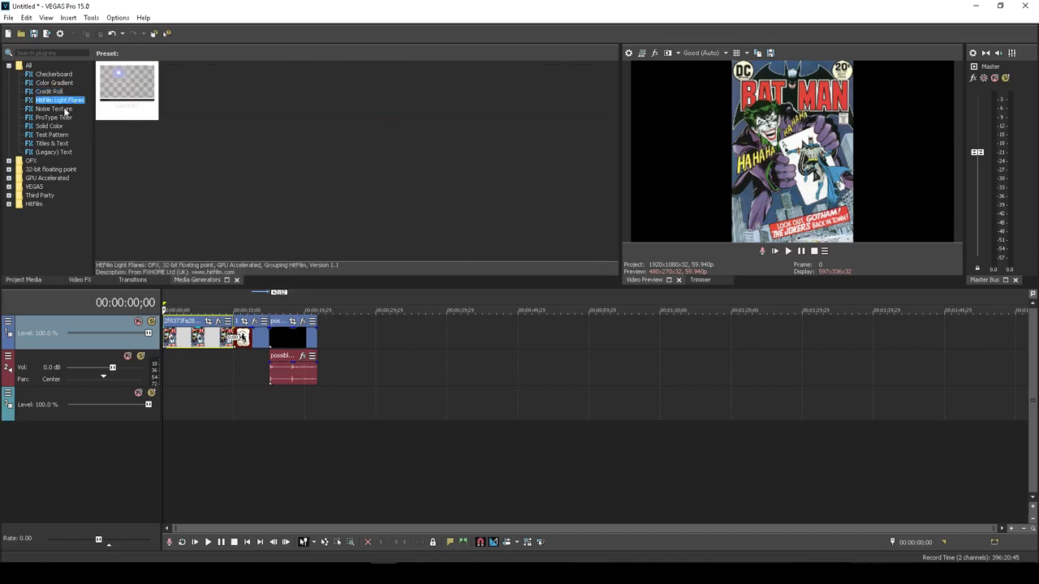
{"action": "left_click", "coordinate": [54, 152]}
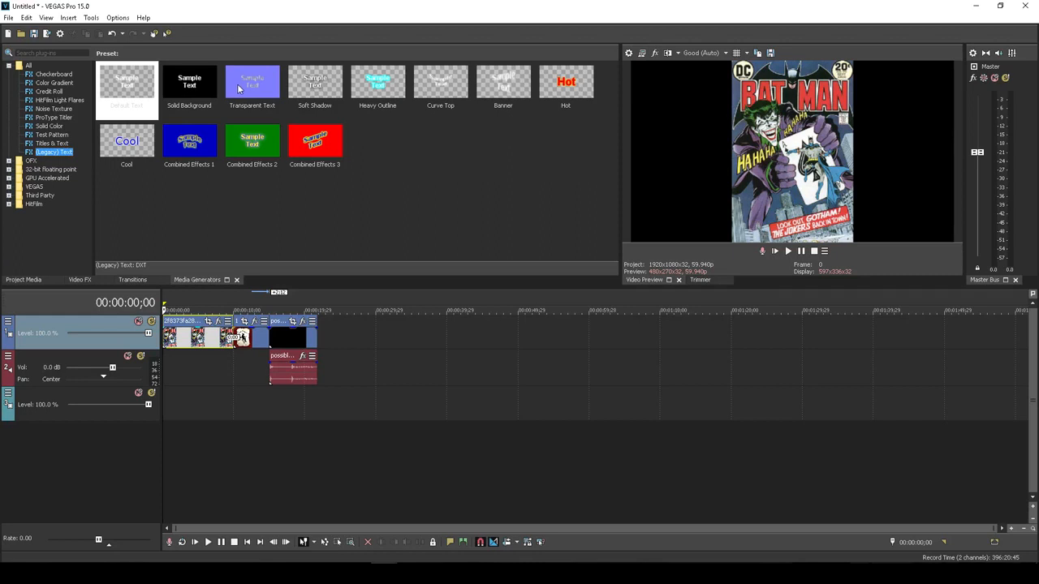
- Add a (Legacy) Text event with the Soft Shadow preset after the intro clip and review its placement, properties and effects settings
{"action": "left_click_drag", "start_coordinate": [313, 79], "coordinate": [327, 336]}
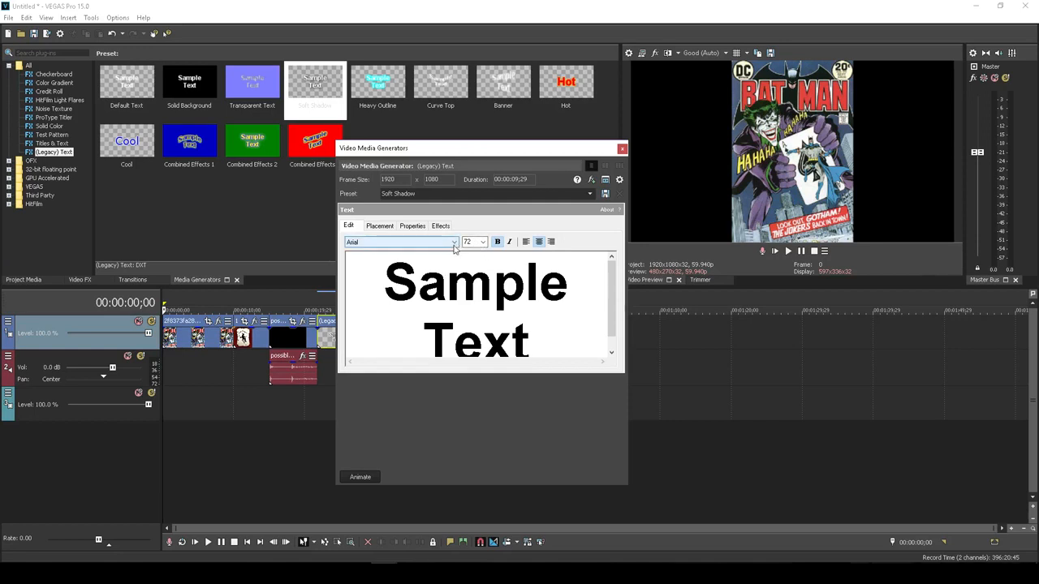
{"action": "left_click", "coordinate": [383, 227]}
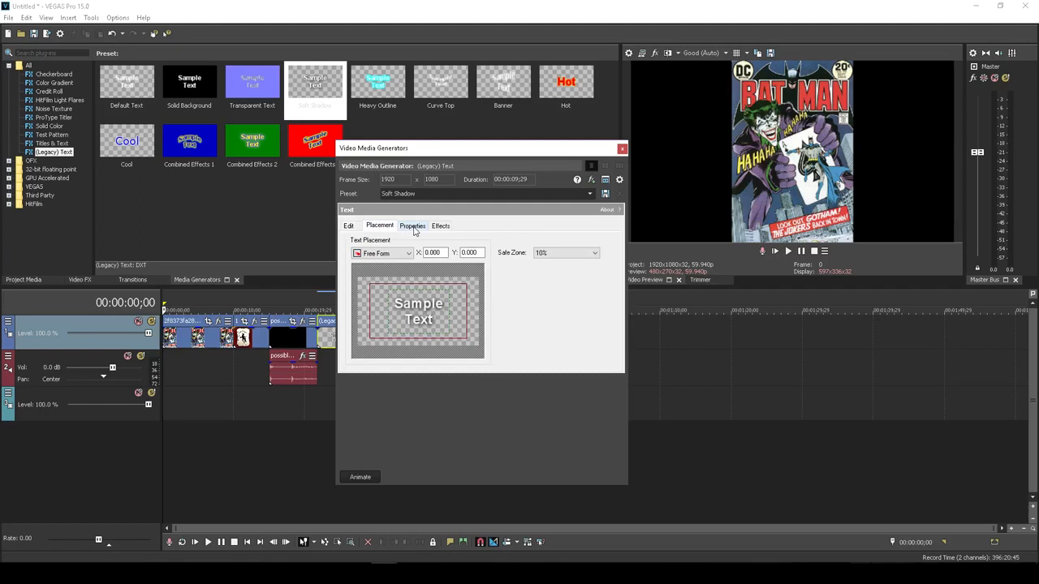
{"action": "left_click", "coordinate": [413, 227]}
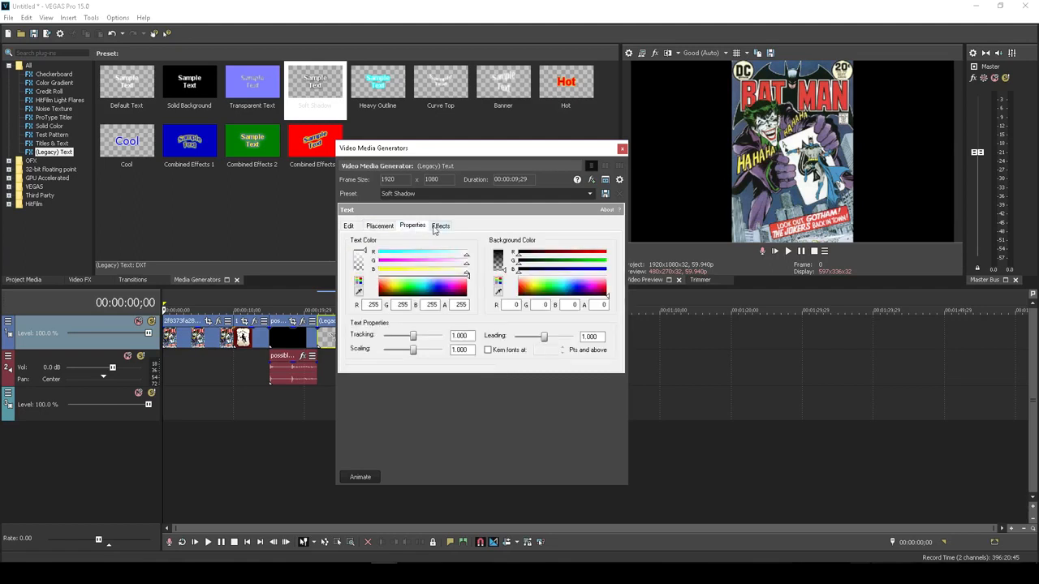
{"action": "left_click", "coordinate": [438, 226]}
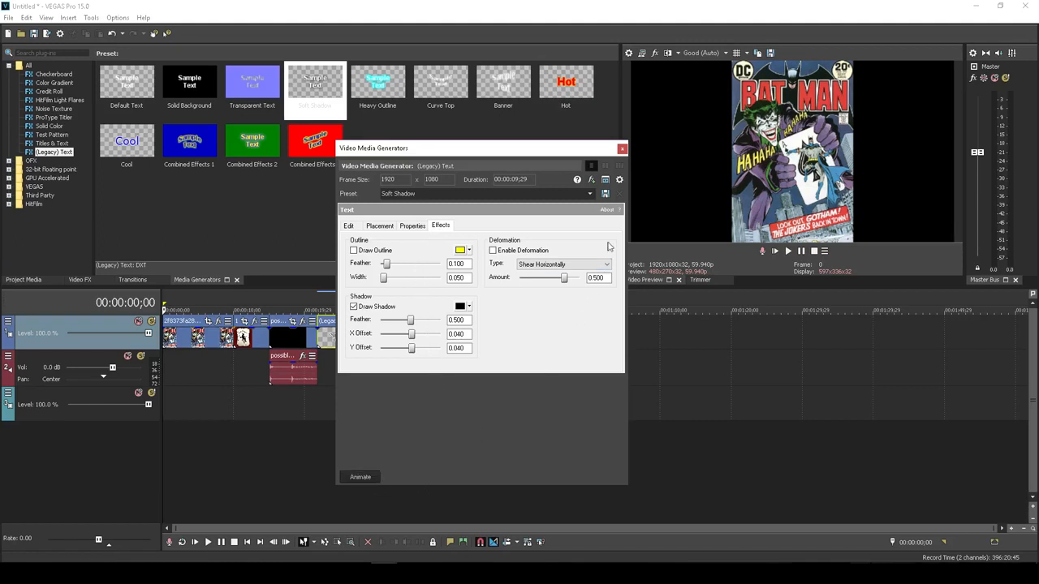
{"action": "left_click", "coordinate": [349, 226]}
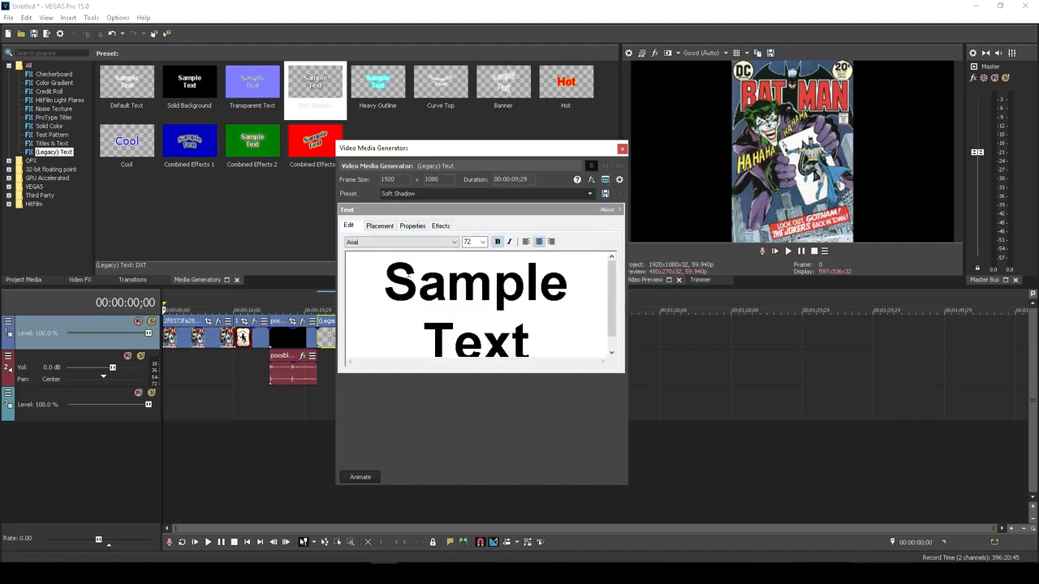
- Replace the sample text with "hello" and "youtube" on two lines and close the text generator
{"action": "left_click", "coordinate": [533, 339]}
{"action": "key", "text": "BackSpace"}
{"action": "key", "text": "BackSpace"}
{"action": "key", "text": "BackSpace"}
{"action": "key", "text": "BackSpace"}
{"action": "key", "text": "BackSpace"}
{"action": "key", "text": "BackSpace"}
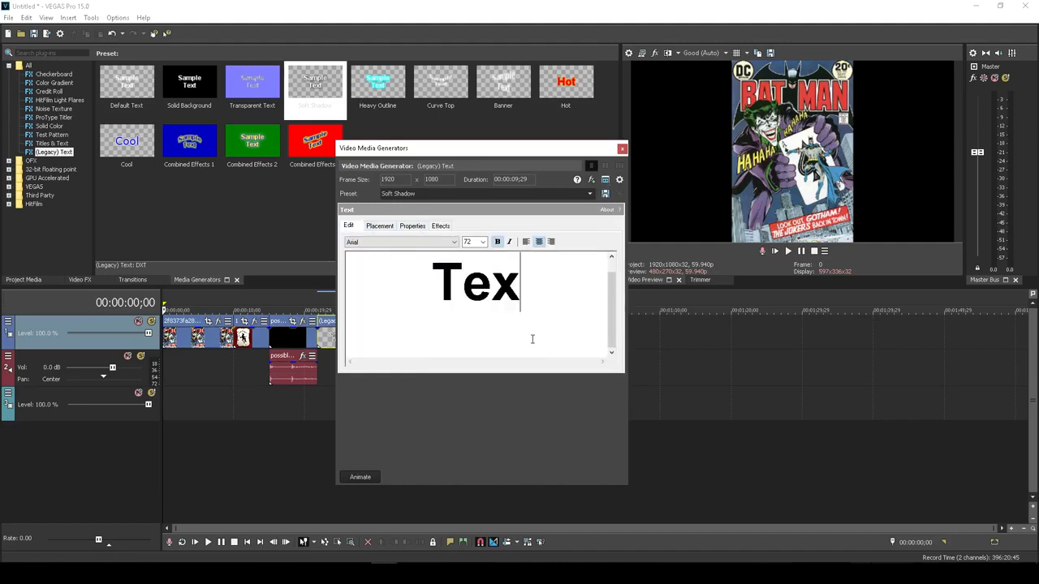
{"action": "key", "text": "BackSpace"}
{"action": "key", "text": "BackSpace"}
{"action": "key", "text": "BackSpace"}
{"action": "key", "text": "BackSpace"}
{"action": "key", "text": "BackSpace"}
{"action": "type", "text": "hello"}
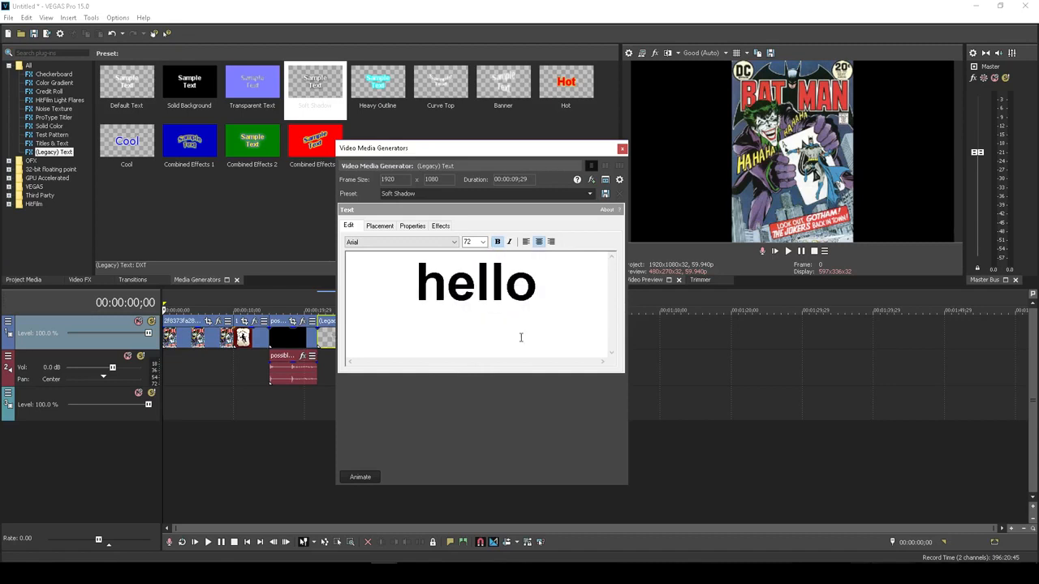
{"action": "key", "text": "Return"}
{"action": "type", "text": "youtube"}
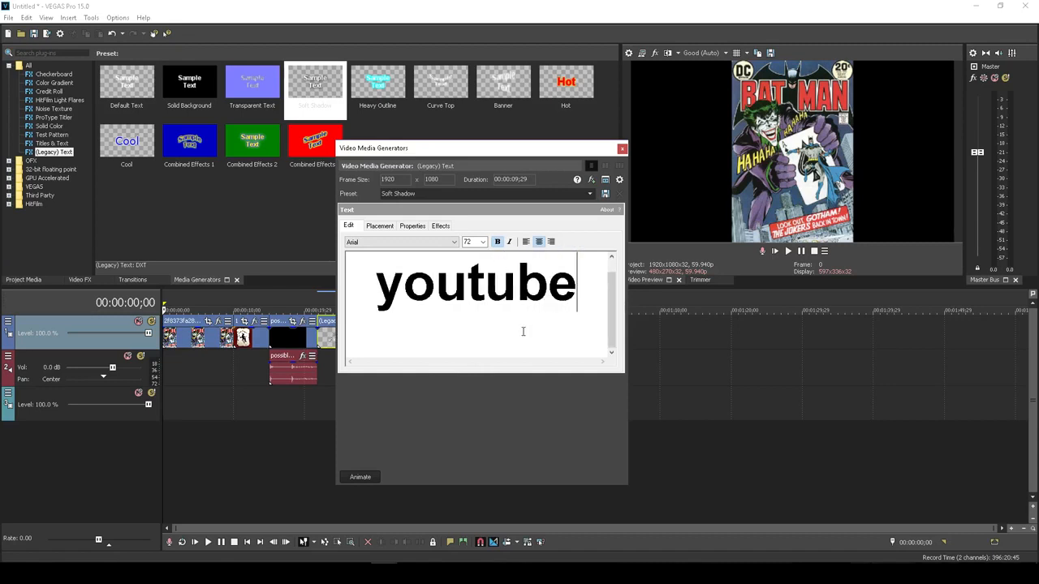
{"action": "left_click", "coordinate": [622, 149]}
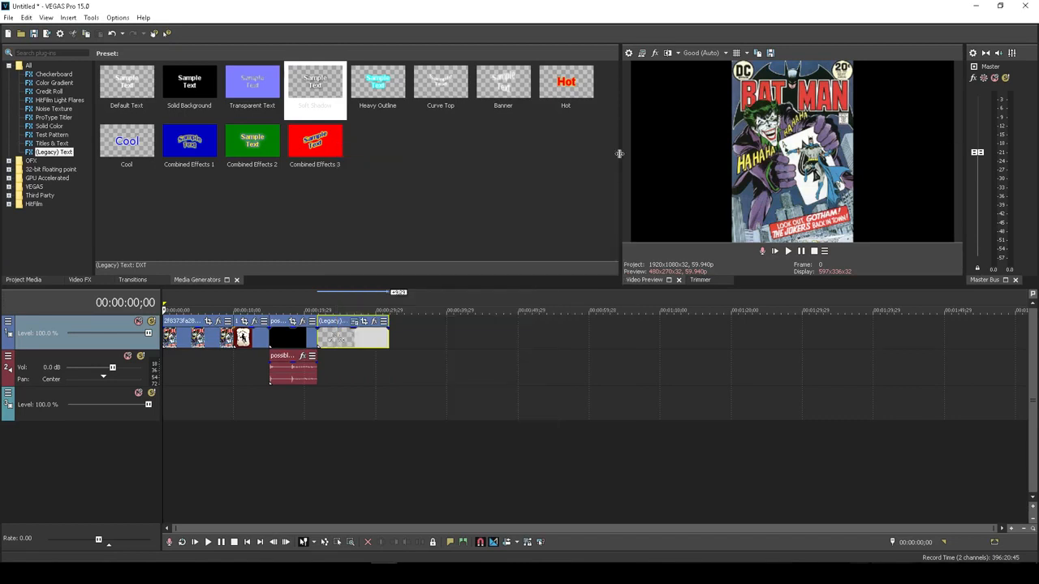
- Move the Batman comic image below the text event, and swap the two so the image is on the upper video track
{"action": "left_click_drag", "start_coordinate": [189, 345], "coordinate": [346, 412]}
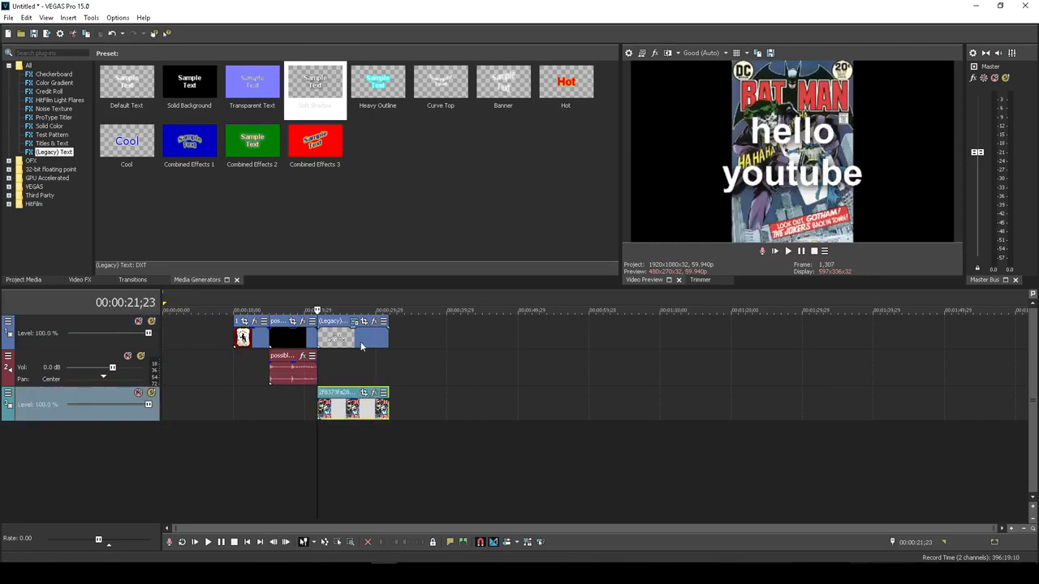
{"action": "left_click_drag", "start_coordinate": [362, 347], "coordinate": [325, 341]}
{"action": "left_click_drag", "start_coordinate": [333, 415], "coordinate": [322, 410]}
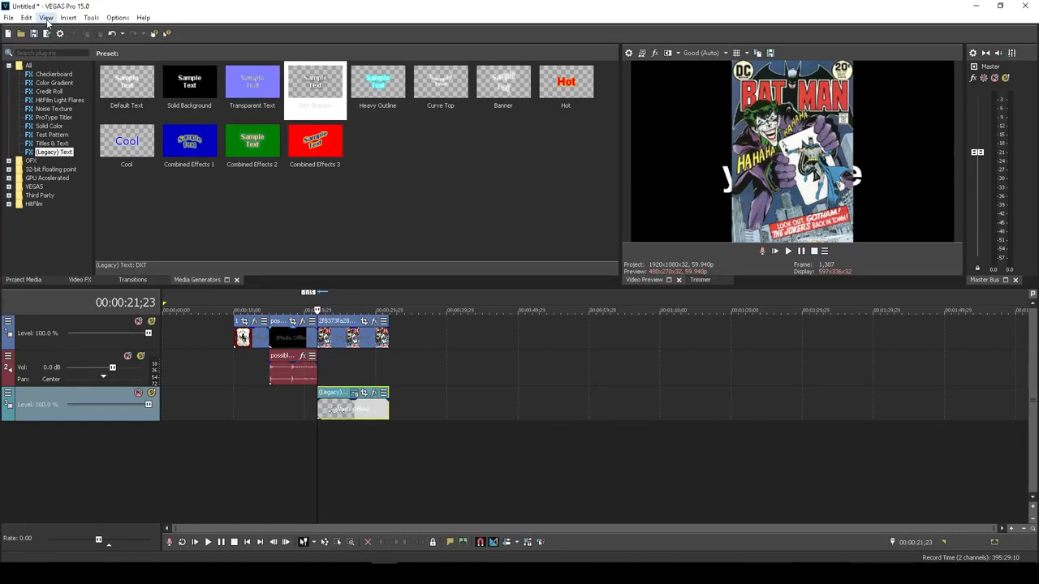
- Open the Explorer window, compare it with the project media list, and close the Explorer
{"action": "left_click", "coordinate": [46, 17]}
{"action": "mouse_move", "coordinate": [112, 90]}
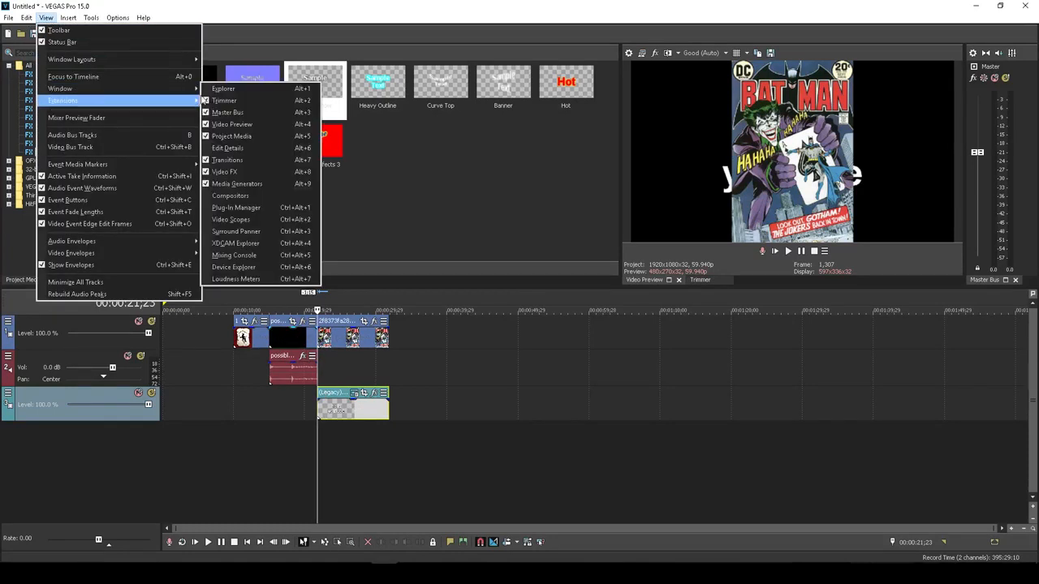
{"action": "left_click", "coordinate": [233, 93]}
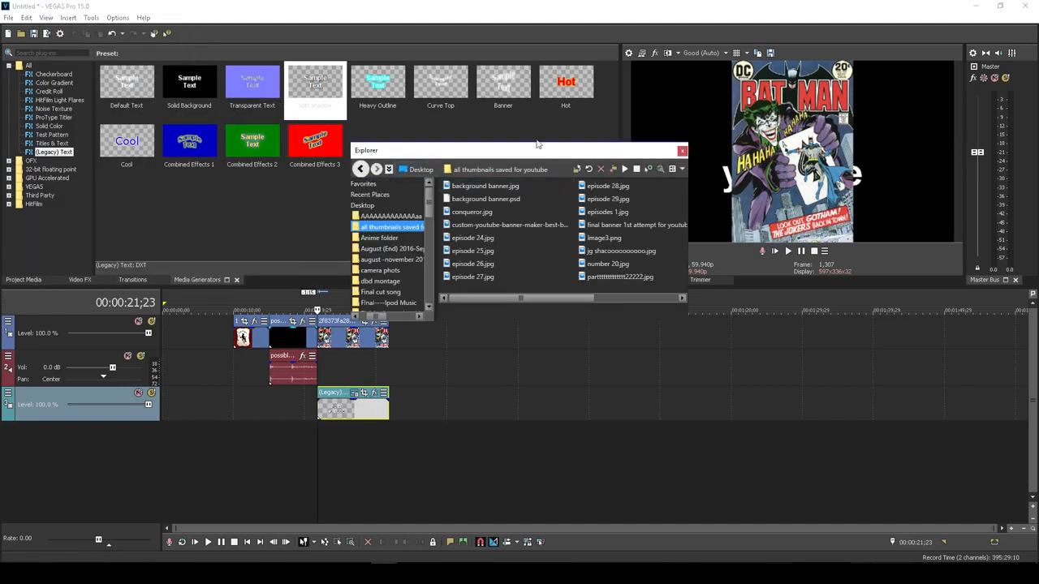
{"action": "left_click", "coordinate": [32, 281]}
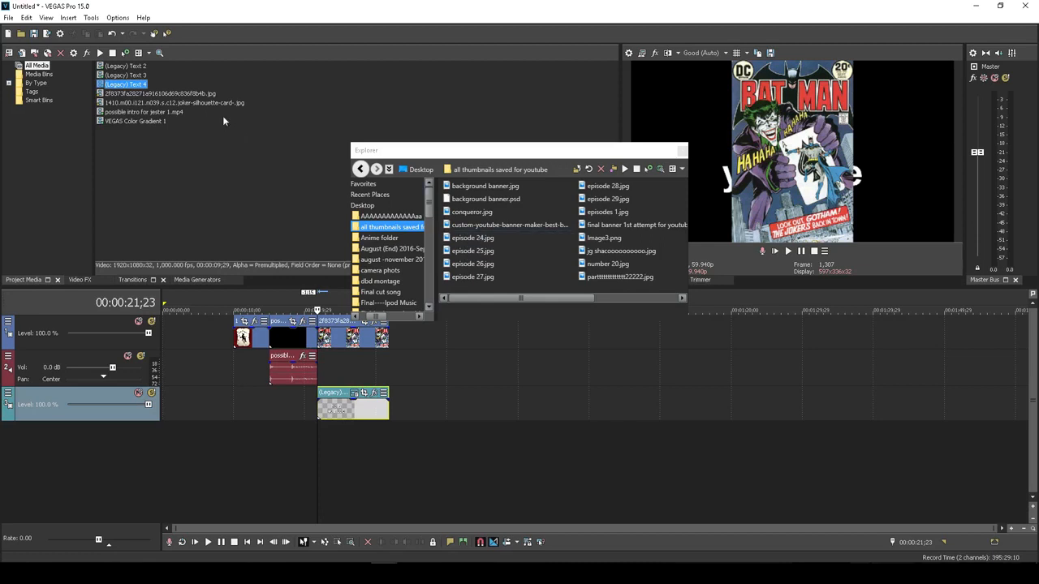
{"action": "left_click", "coordinate": [682, 152]}
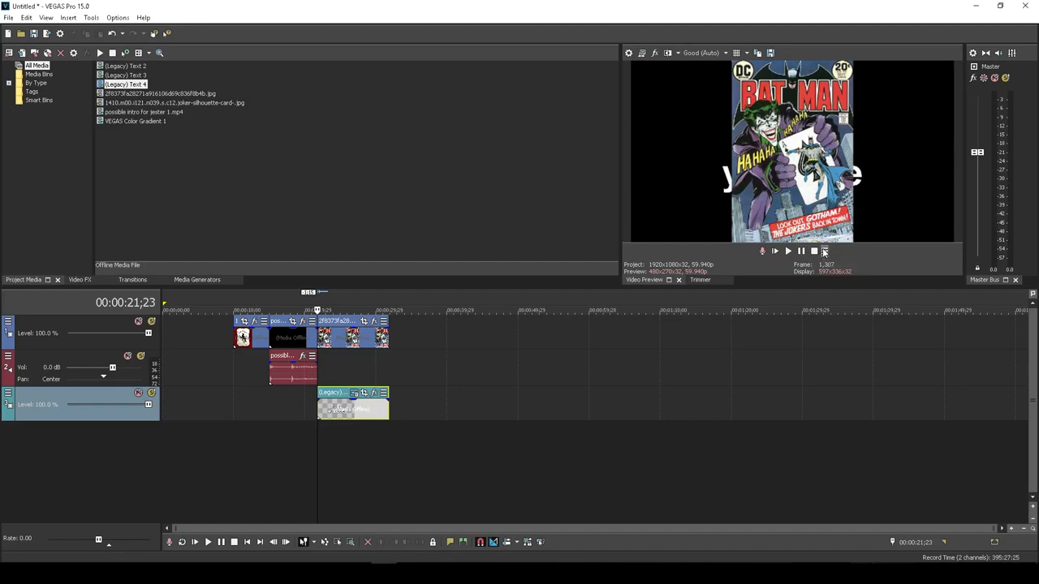
- Review which buttons can be made visible in the video preview's button bar and close the dialog
{"action": "left_click", "coordinate": [825, 252]}
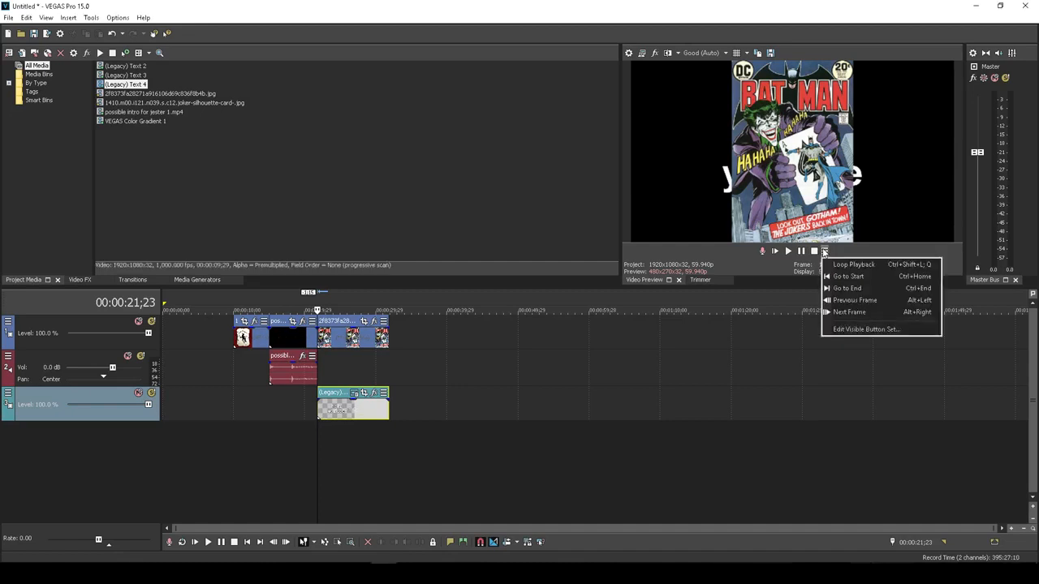
{"action": "left_click", "coordinate": [868, 330]}
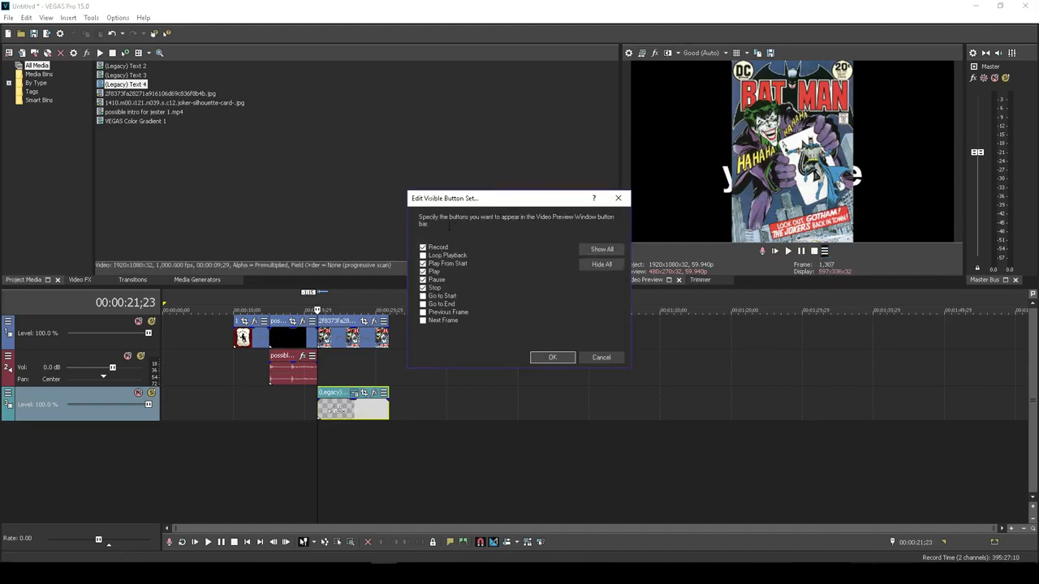
{"action": "left_click", "coordinate": [551, 365]}
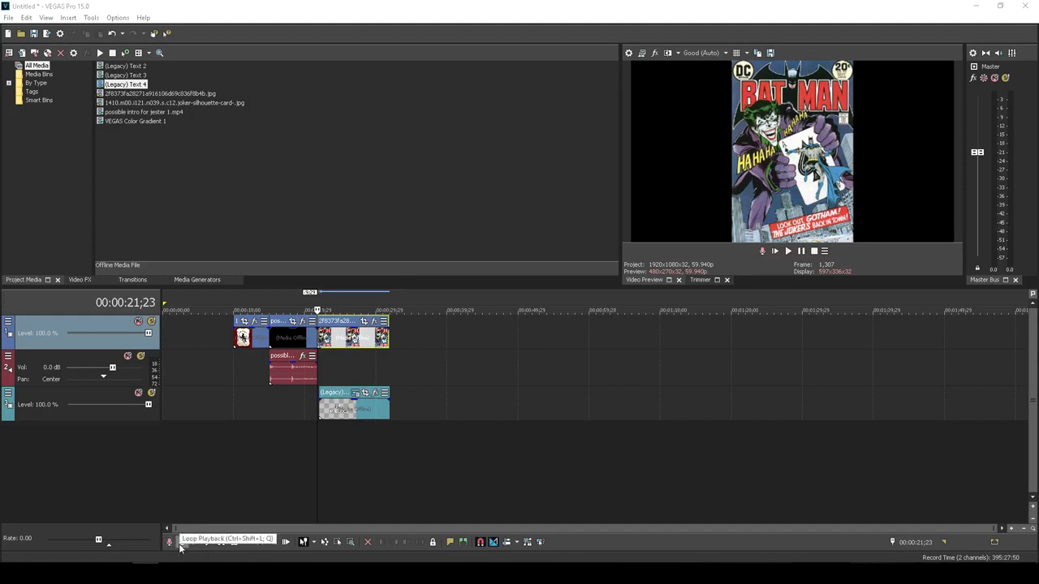
- Turn on loop playback and play a loop region about 1;21 long at the end of the Batman comic image
{"action": "left_click", "coordinate": [182, 545]}
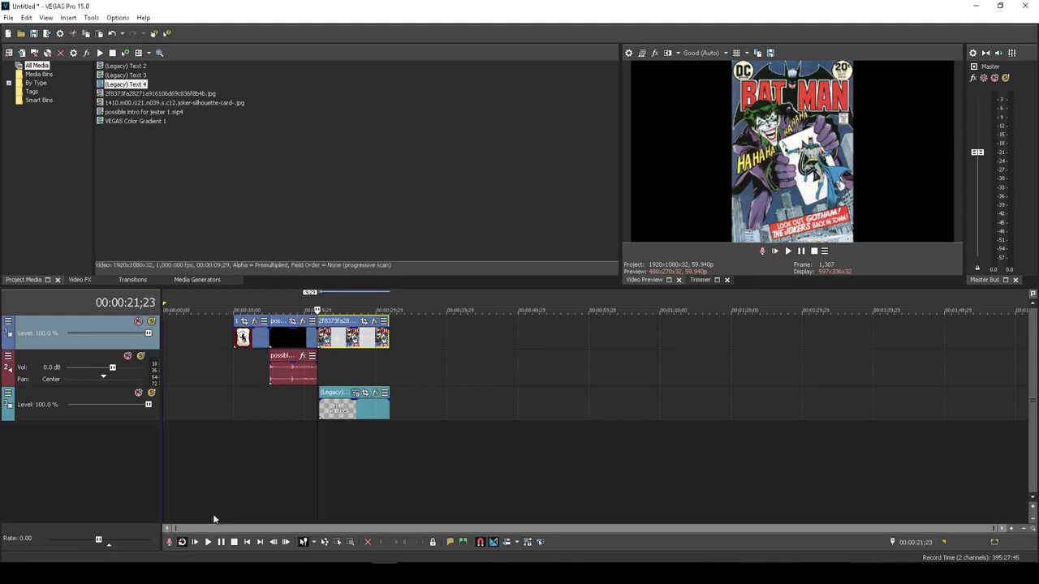
{"action": "left_click_drag", "start_coordinate": [327, 306], "coordinate": [381, 306]}
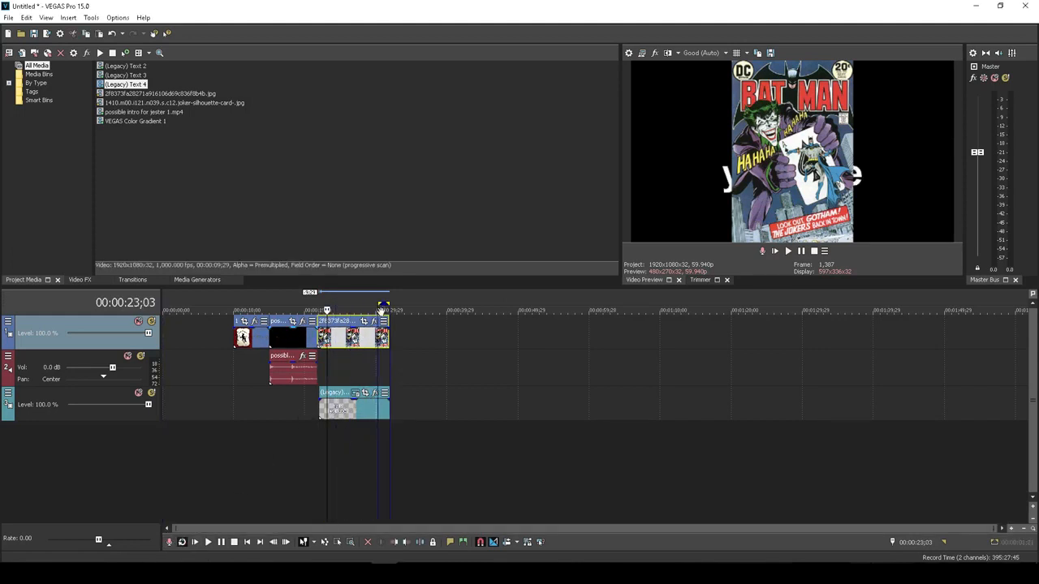
{"action": "left_click", "coordinate": [383, 321]}
{"action": "left_click", "coordinate": [367, 341]}
{"action": "key", "text": "space"}
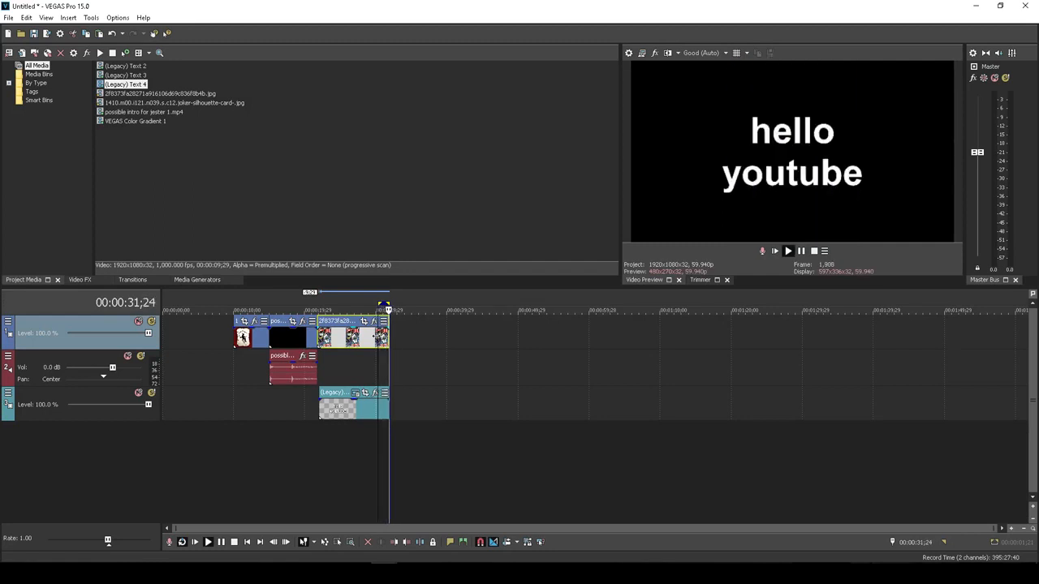
{"action": "key", "text": "space"}
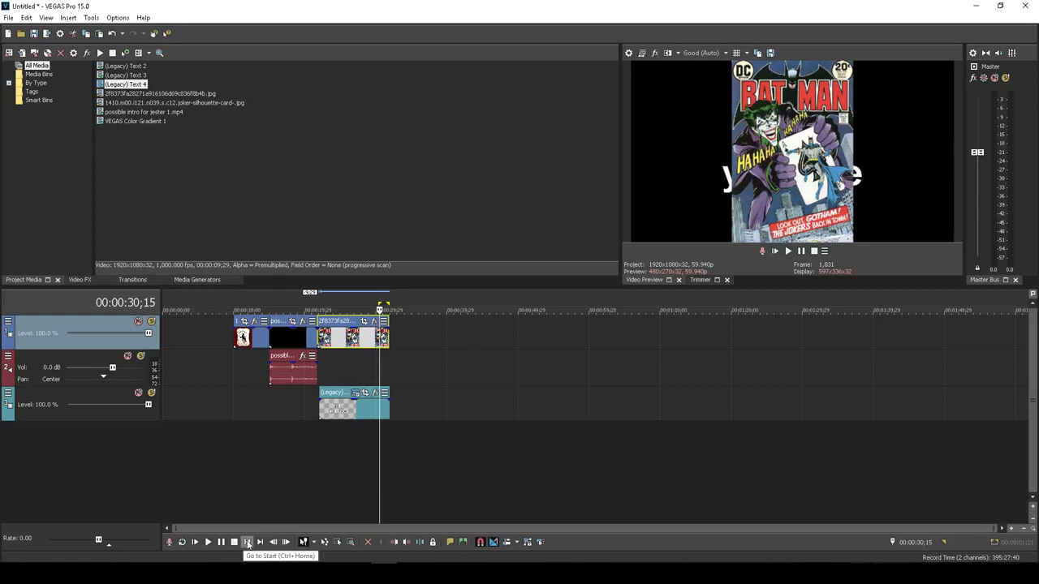
- Jump to the project's start and end, and step the cursor six frames back and five frames forward
{"action": "left_click", "coordinate": [248, 543]}
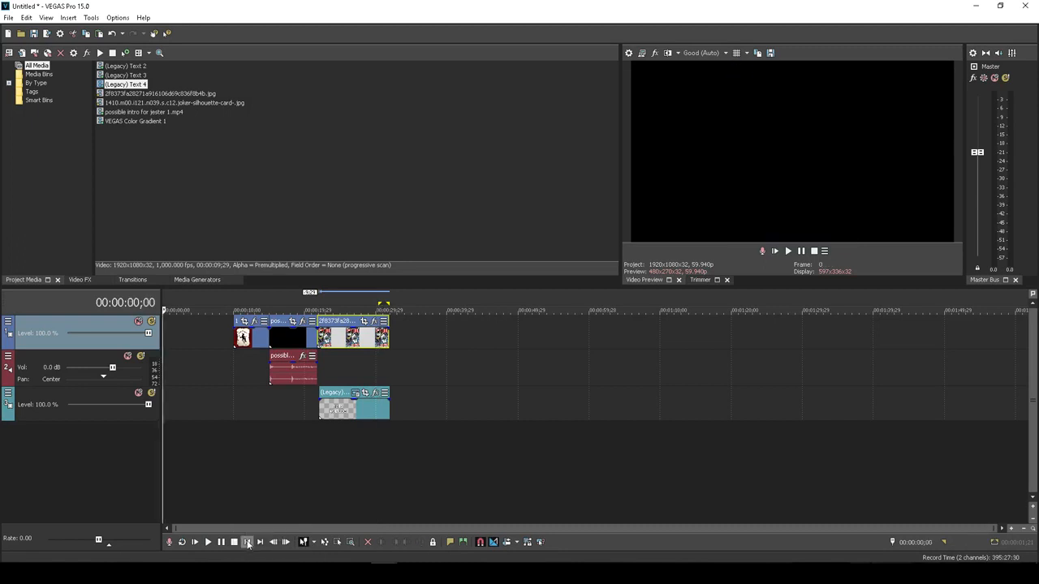
{"action": "left_click", "coordinate": [260, 543]}
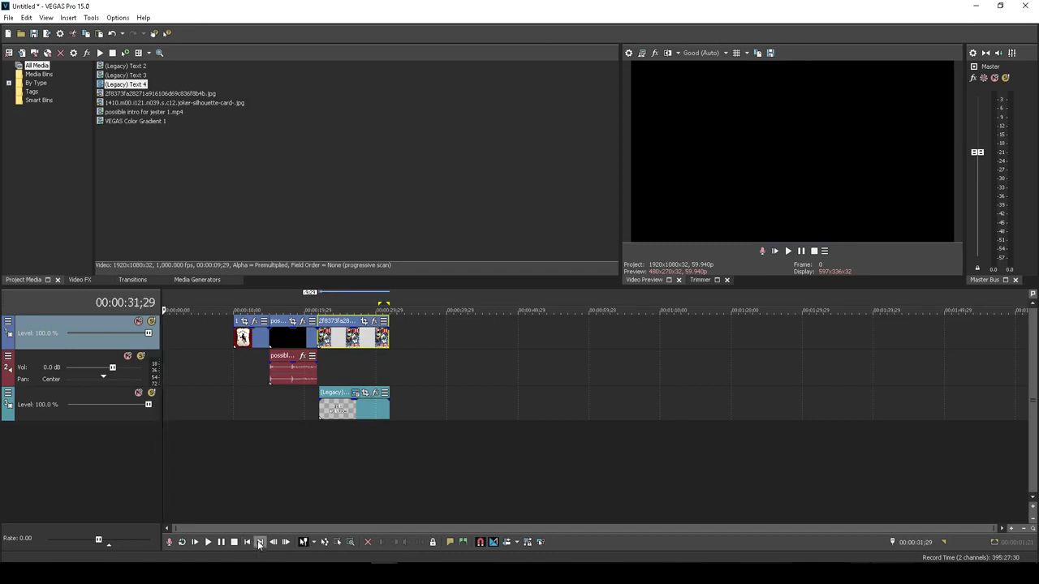
{"action": "left_click", "coordinate": [273, 542]}
{"action": "left_click", "coordinate": [272, 542]}
{"action": "left_click", "coordinate": [273, 542]}
{"action": "triple_click", "coordinate": [273, 543]}
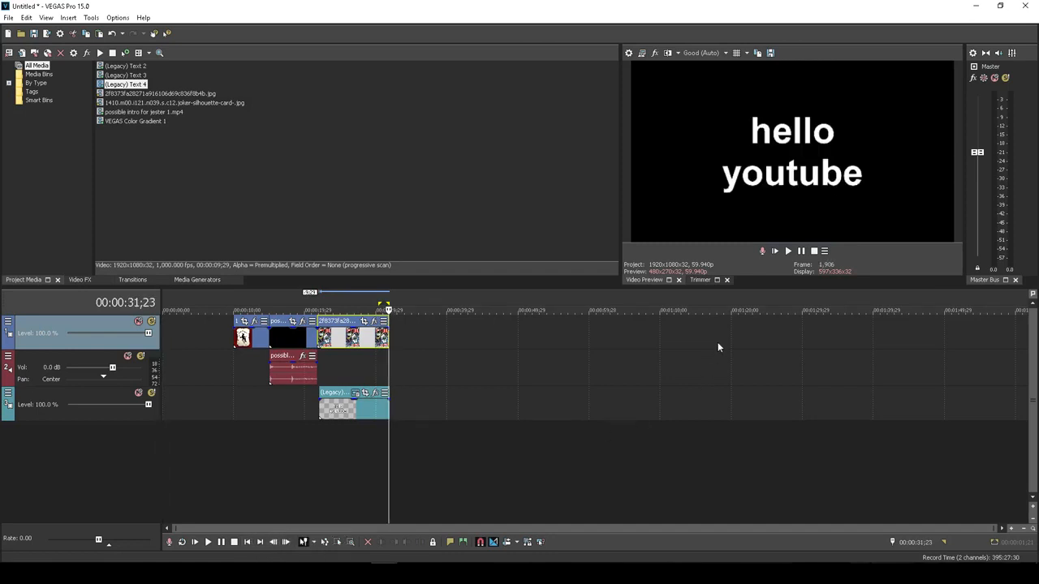
{"action": "left_click", "coordinate": [287, 542]}
{"action": "left_click", "coordinate": [286, 542]}
{"action": "left_click", "coordinate": [286, 542]}
{"action": "left_click", "coordinate": [287, 542]}
{"action": "left_click", "coordinate": [287, 542]}
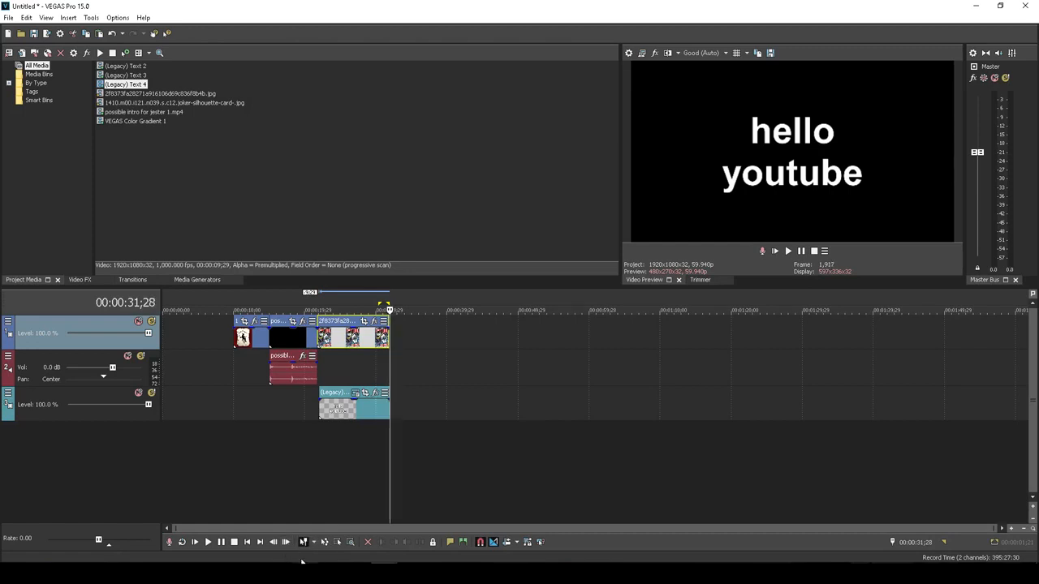
- Select all events with the Selection Edit Tool and try moving them together to a later position on the timeline
{"action": "left_click", "coordinate": [338, 543]}
{"action": "left_click_drag", "start_coordinate": [235, 340], "coordinate": [398, 416]}
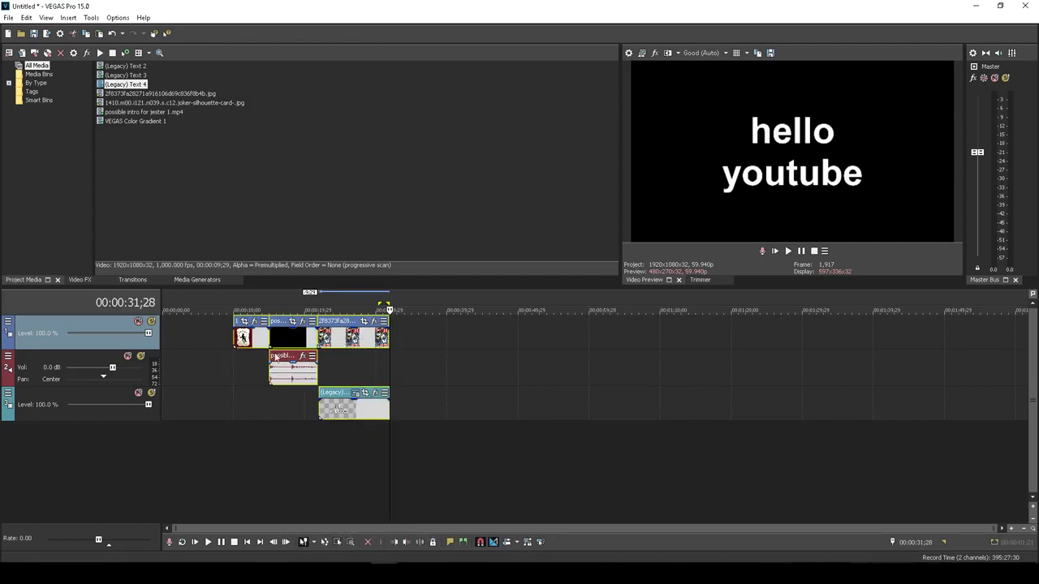
{"action": "left_click_drag", "start_coordinate": [276, 341], "coordinate": [523, 352]}
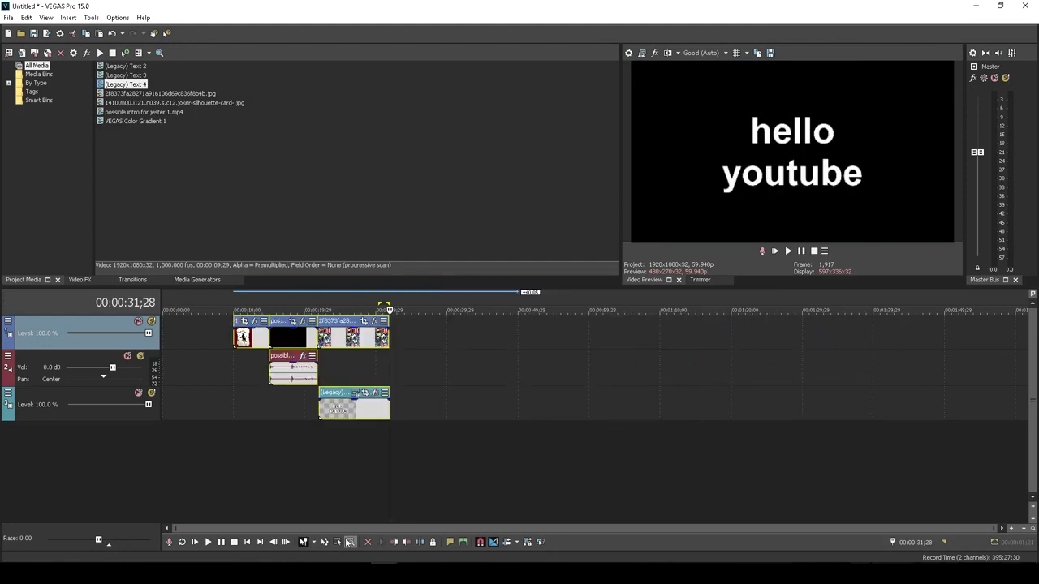
- Enlarge the track heights and zoom in on the timeline events
{"action": "left_click", "coordinate": [349, 542]}
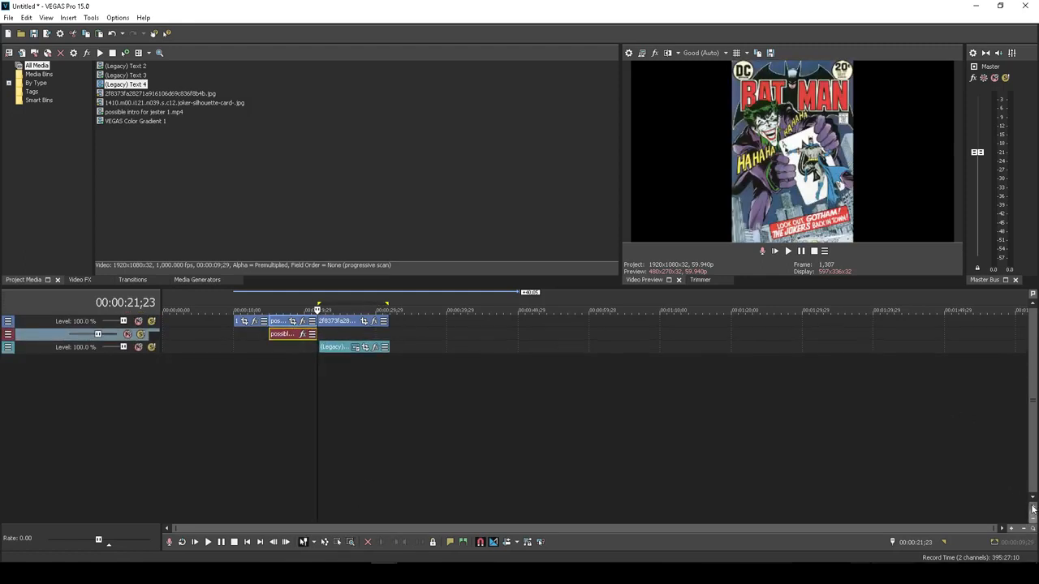
{"action": "left_click", "coordinate": [1034, 509]}
{"action": "left_click", "coordinate": [1033, 509]}
{"action": "left_click", "coordinate": [1033, 509]}
{"action": "left_click", "coordinate": [1034, 509]}
{"action": "left_click", "coordinate": [1034, 509]}
{"action": "scroll", "coordinate": [605, 425], "scroll_direction": "up", "scroll_amount": 3}
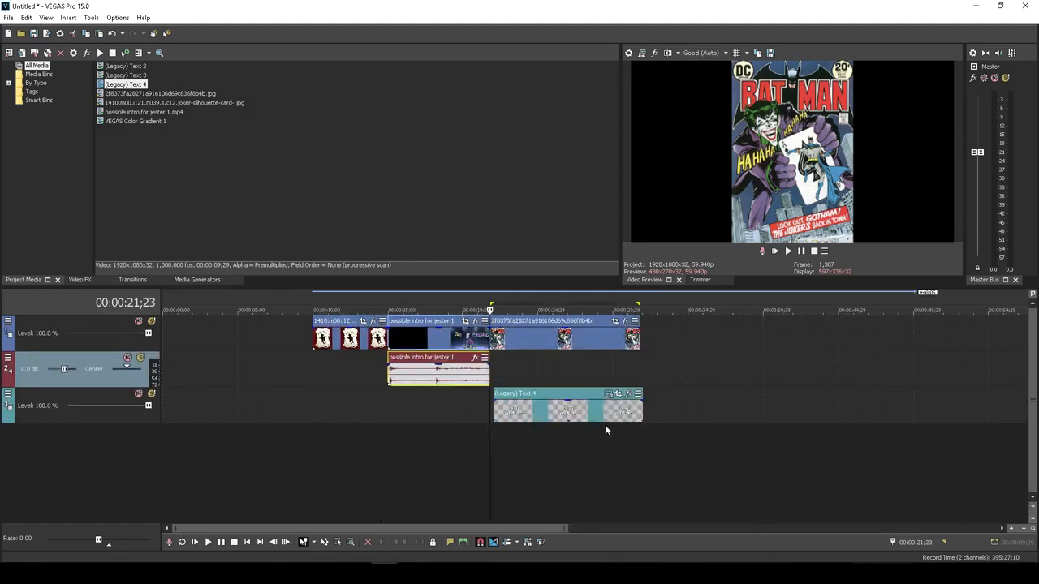
{"action": "scroll", "coordinate": [655, 427], "scroll_direction": "up", "scroll_amount": 3}
{"action": "scroll", "coordinate": [654, 427], "scroll_direction": "down", "scroll_amount": 3}
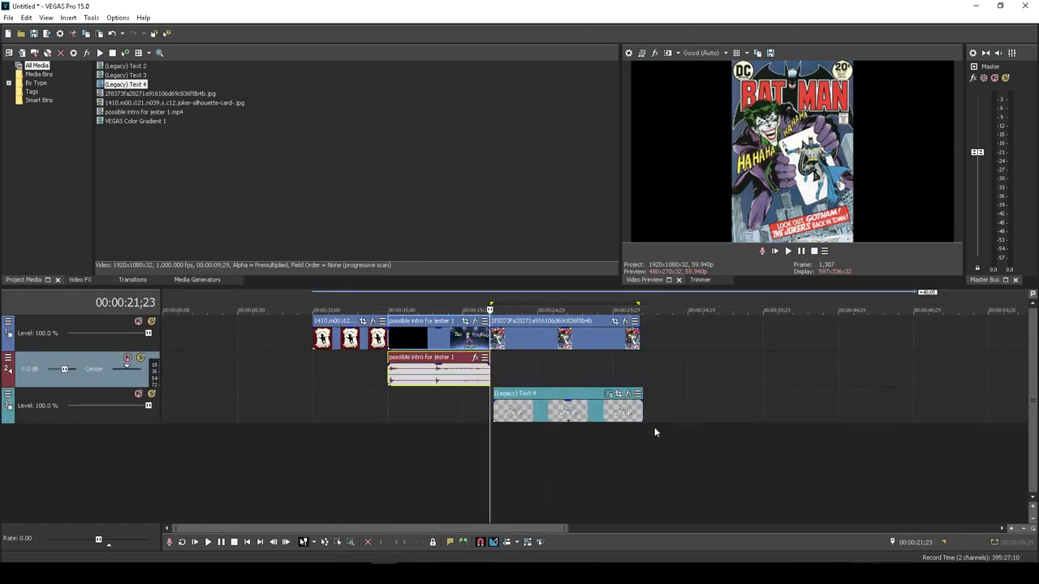
- Delete the selected "possible intro for jester 1" clip and undo the deletion
{"action": "left_click", "coordinate": [365, 546]}
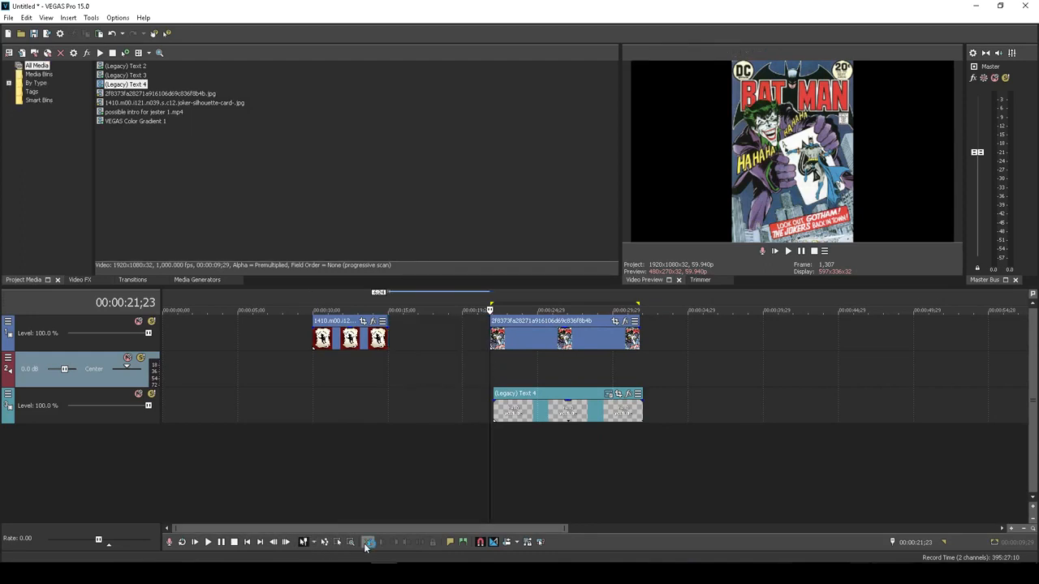
{"action": "key", "text": "ctrl+z"}
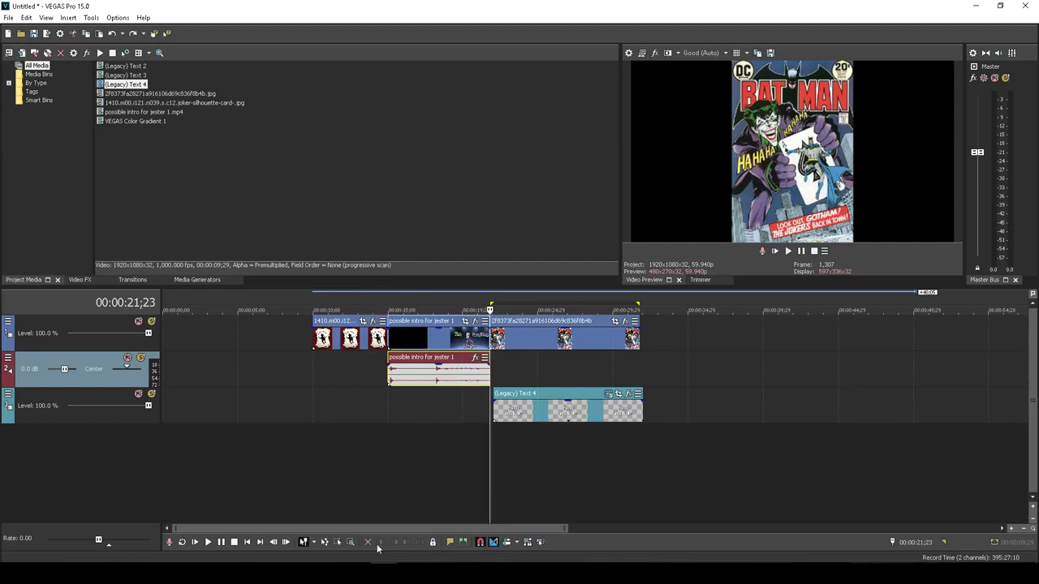
- Split the Batman comic image event at 00:00:27;13
{"action": "left_click", "coordinate": [576, 335]}
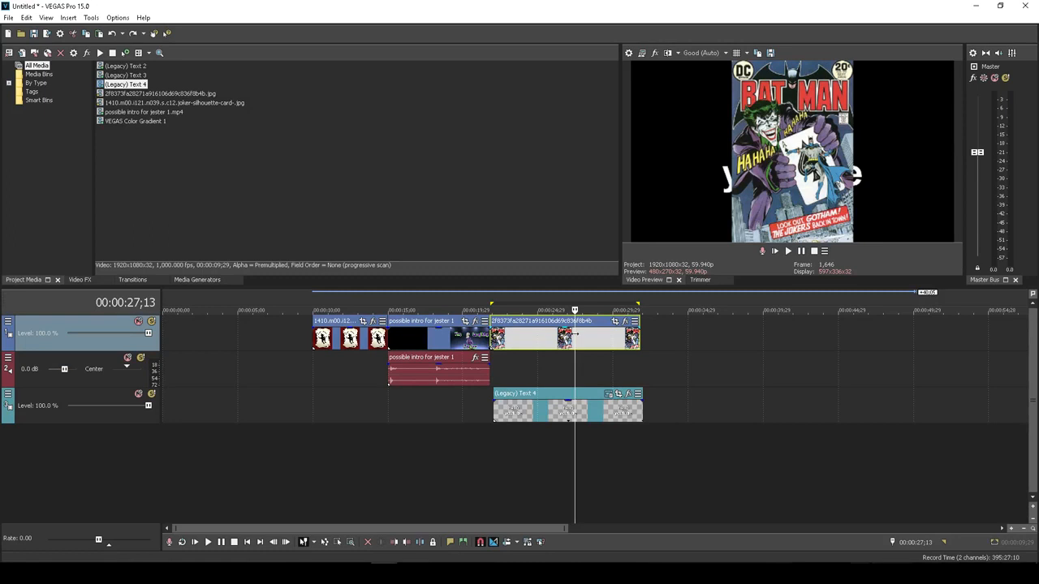
{"action": "key", "text": "s"}
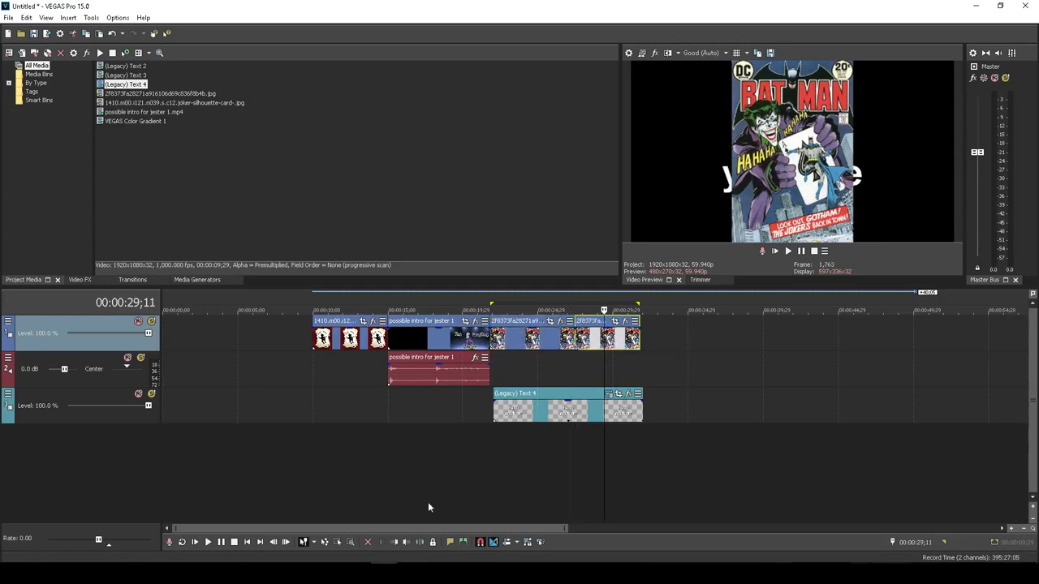
- Trim the start of the last Batman comic event at 00:00:29;11 and undo it, and do the same with its end
{"action": "left_click", "coordinate": [394, 542]}
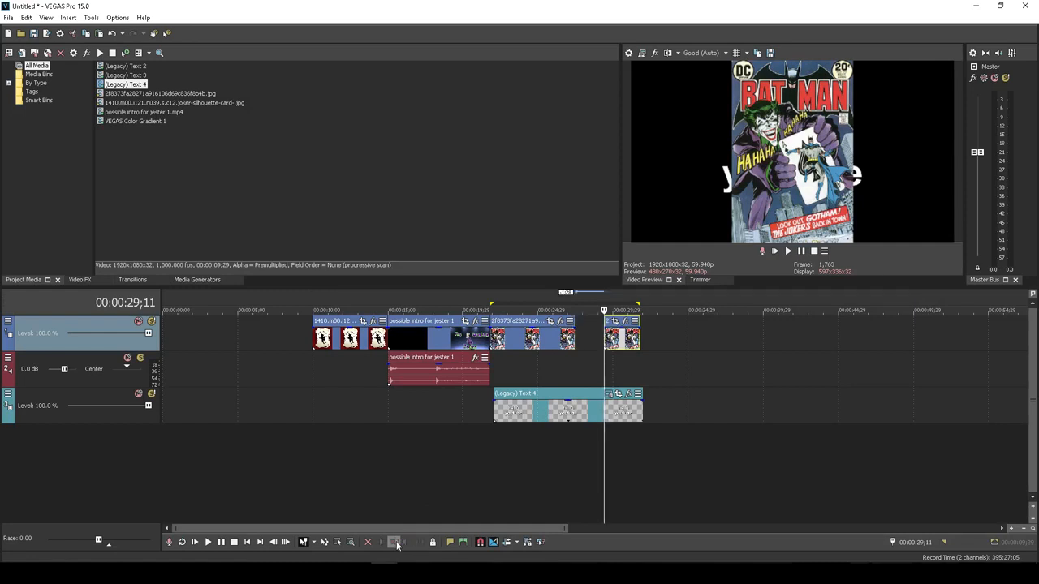
{"action": "key", "text": "ctrl+z"}
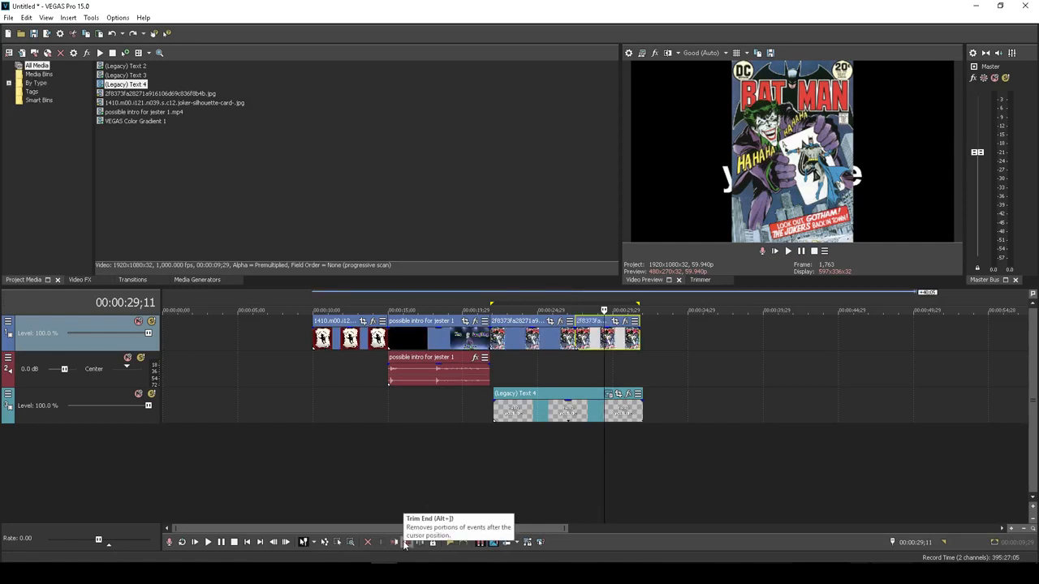
{"action": "left_click", "coordinate": [406, 542]}
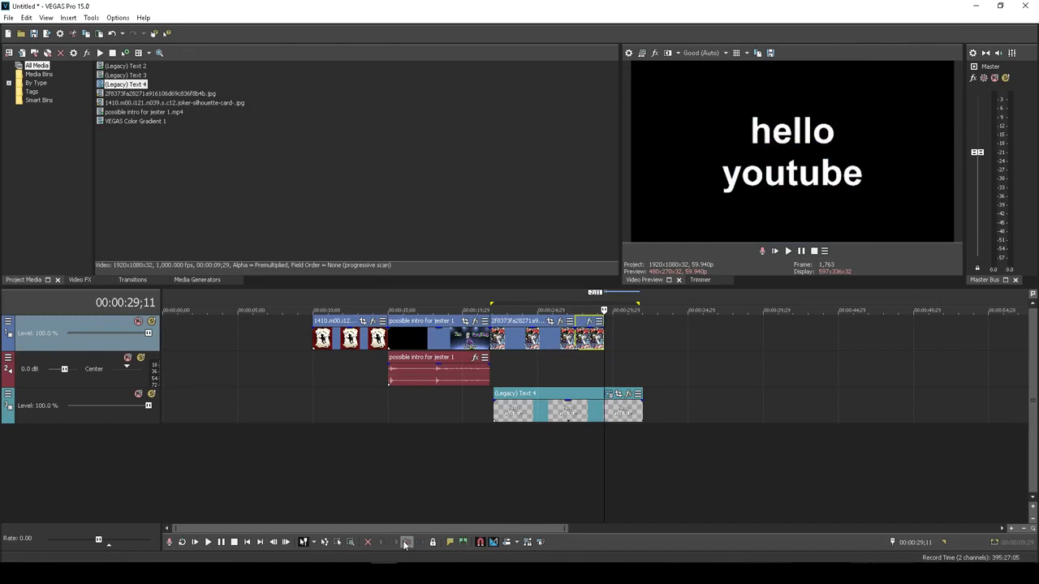
{"action": "key", "text": "ctrl+z"}
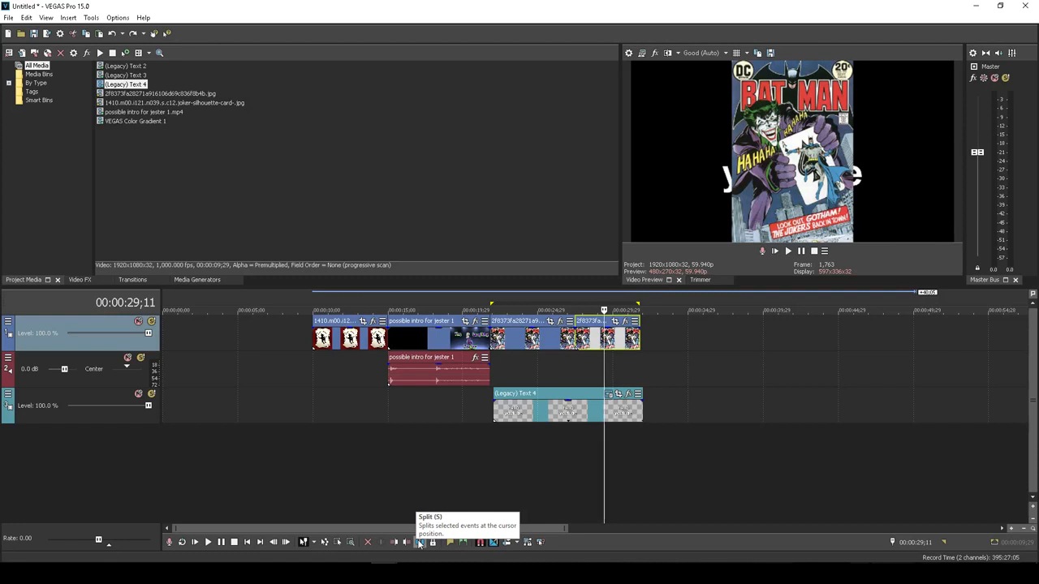
- Split the Batman comic image events into shorter pieces, with cuts including 00:00:24;25 and 00:00:29;10
{"action": "left_click", "coordinate": [536, 344]}
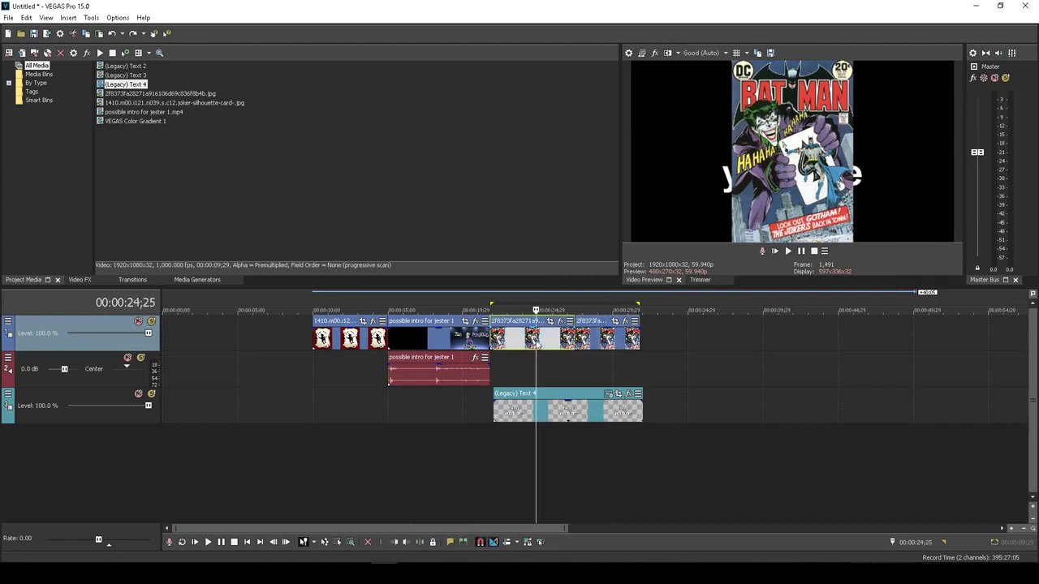
{"action": "key", "text": "s"}
{"action": "left_click", "coordinate": [604, 344]}
{"action": "key", "text": "s"}
{"action": "left_click_drag", "start_coordinate": [639, 344], "coordinate": [635, 345]}
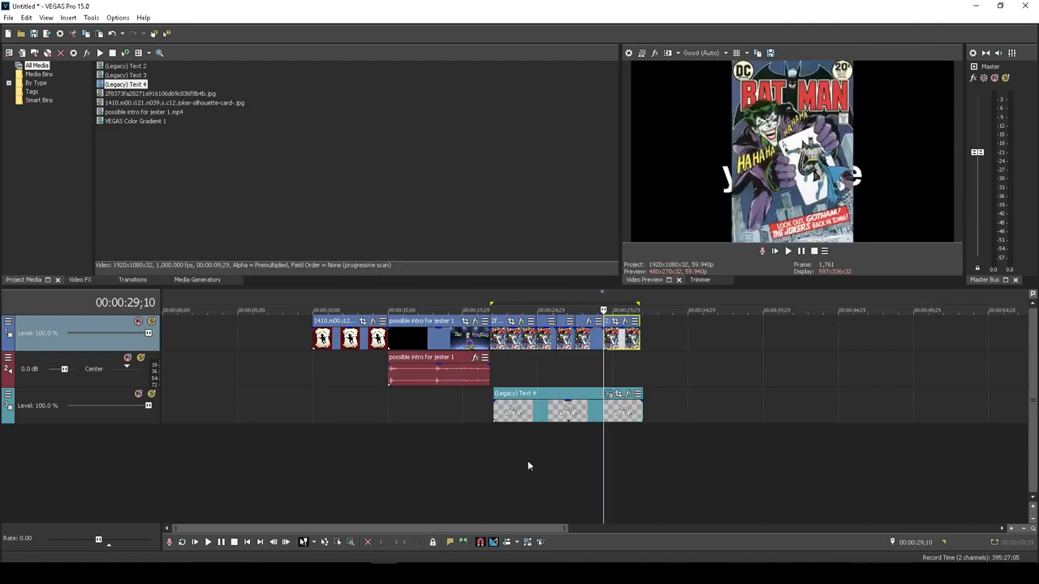
- Move the last Batman comic piece later on its track to start at 00:00:30;21, leaving a gap before it
{"action": "scroll", "coordinate": [611, 371], "scroll_direction": "up", "scroll_amount": 2}
{"action": "left_click_drag", "start_coordinate": [629, 343], "coordinate": [648, 343]}
{"action": "left_click", "coordinate": [644, 337]}
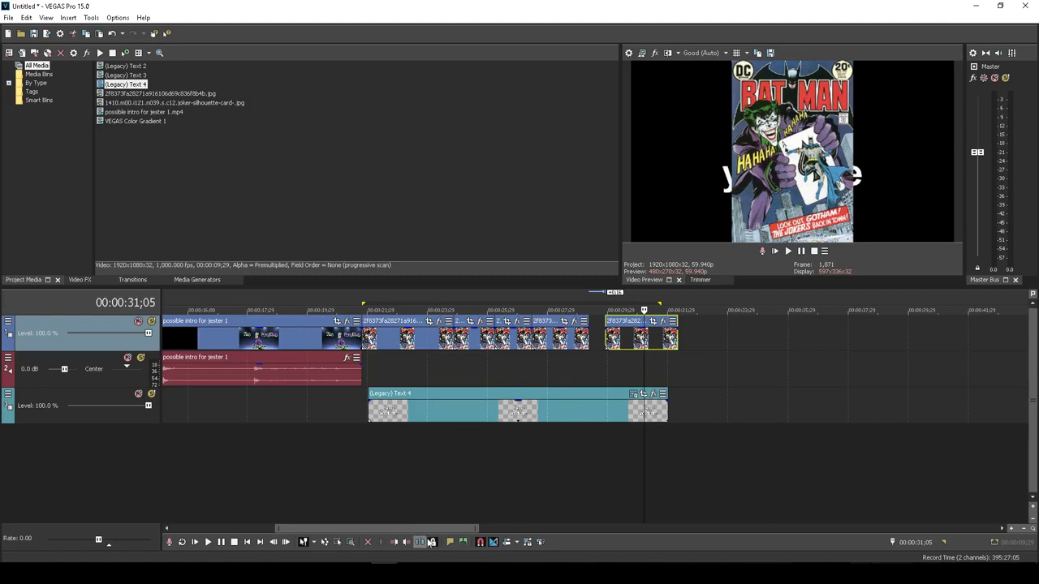
{"action": "left_click_drag", "start_coordinate": [616, 339], "coordinate": [641, 341]}
- Insert a marker named "epic part 1" at 00:00:30;21, at the start of the last comic piece, and delete it
{"action": "left_click", "coordinate": [631, 341]}
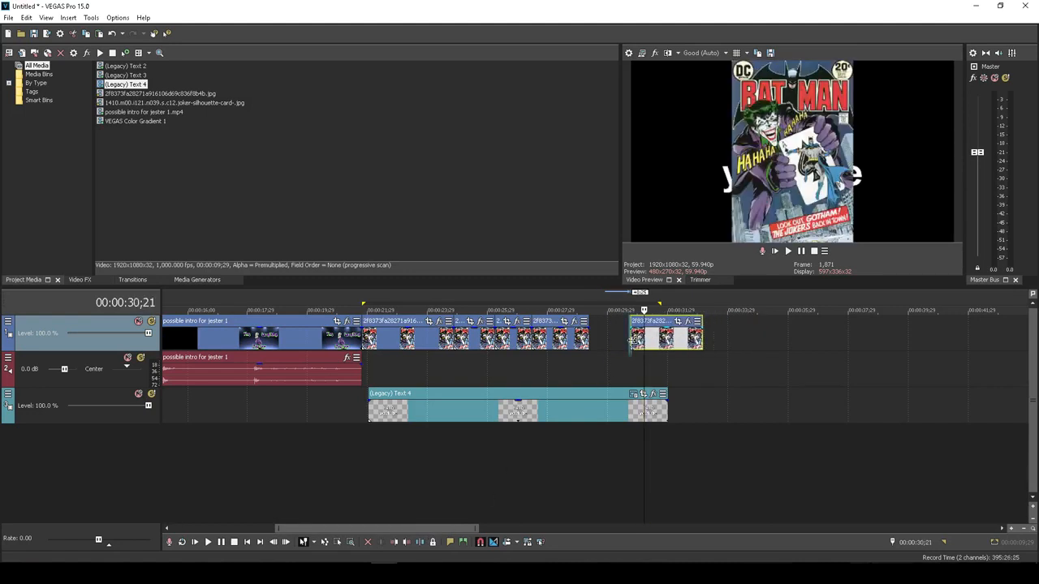
{"action": "left_click", "coordinate": [450, 547]}
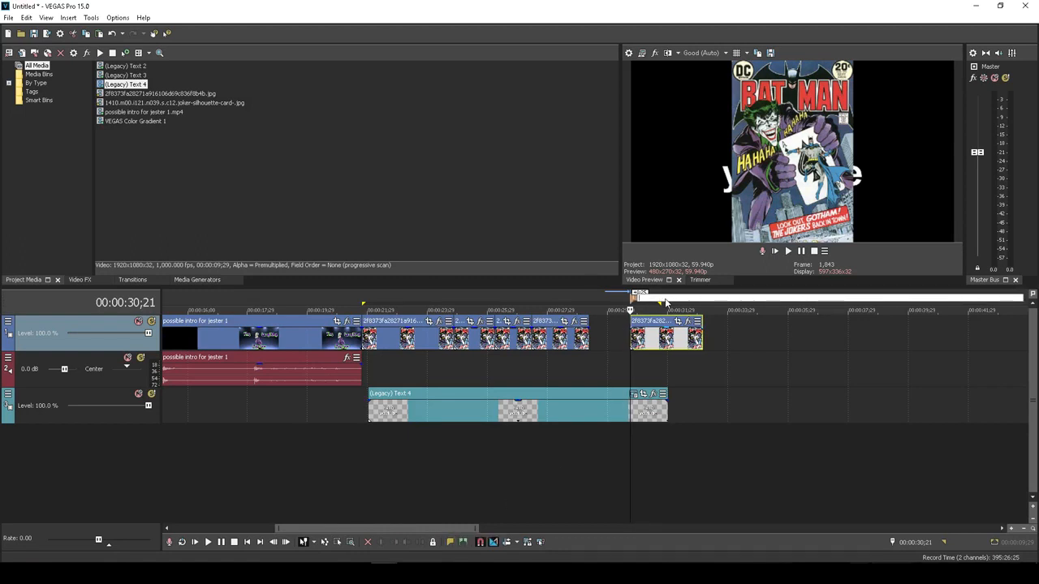
{"action": "type", "text": "epic part 1"}
{"action": "key", "text": "Return"}
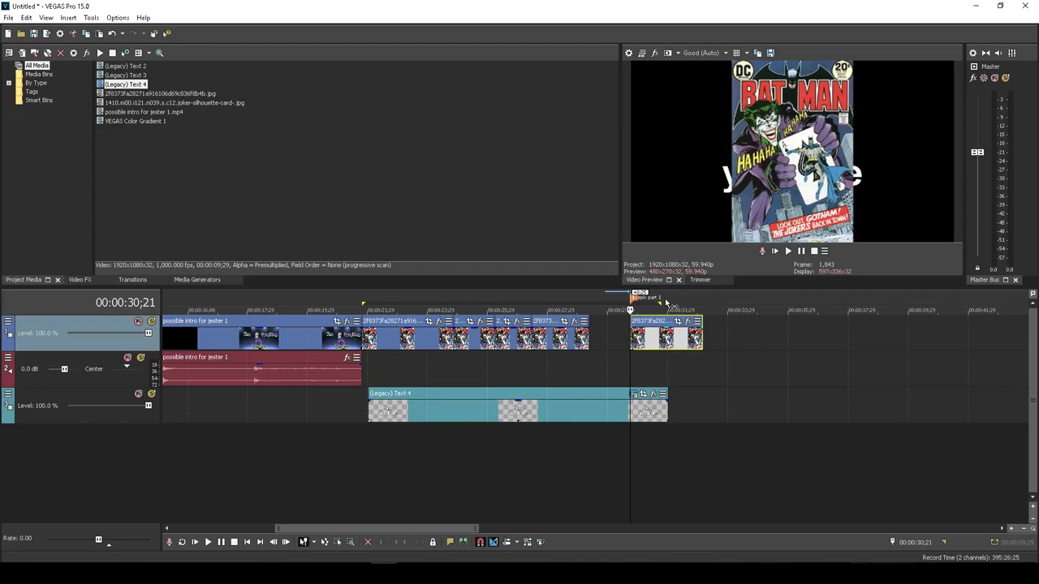
{"action": "right_click", "coordinate": [634, 298]}
{"action": "left_click", "coordinate": [664, 336]}
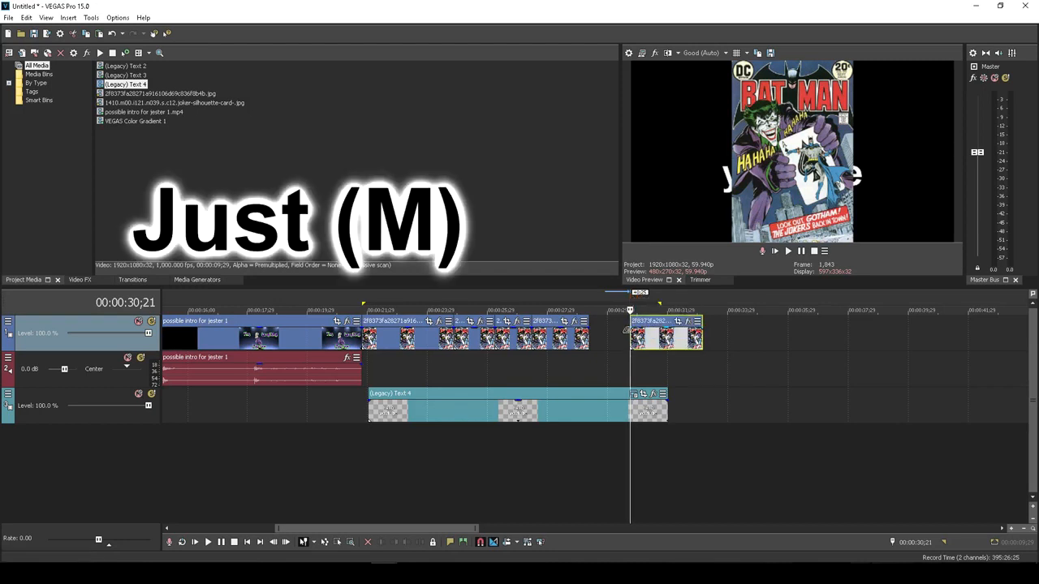
- Insert a region over the current time selection and adjust its end marker
{"action": "left_click", "coordinate": [465, 542]}
{"action": "scroll", "coordinate": [442, 297], "scroll_direction": "down", "scroll_amount": 5}
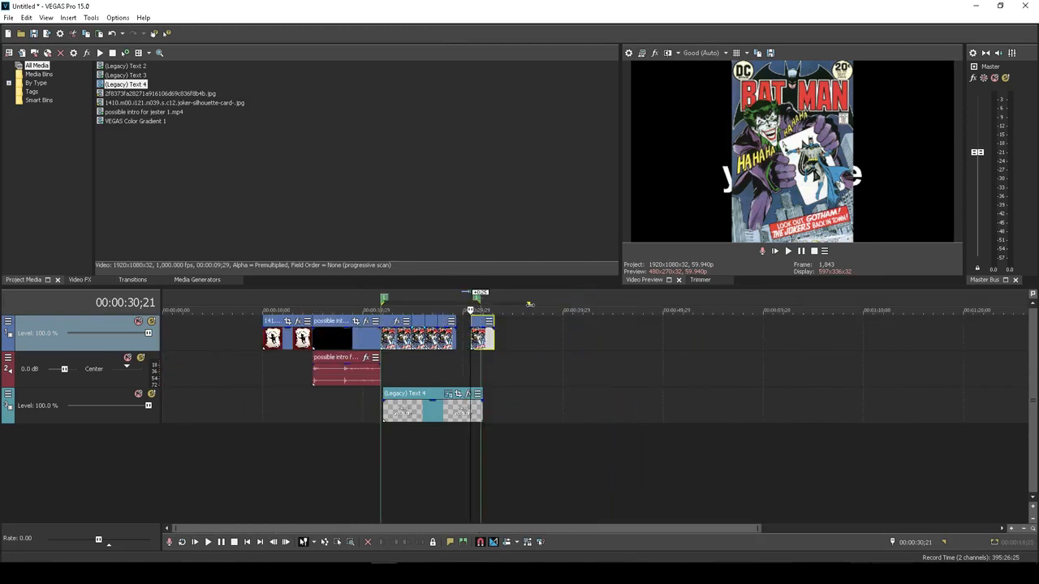
{"action": "mouse_move", "coordinate": [475, 299]}
{"action": "left_mouse_down"}
{"action": "mouse_move", "coordinate": [532, 304]}
{"action": "mouse_move", "coordinate": [419, 309]}
{"action": "left_mouse_up"}
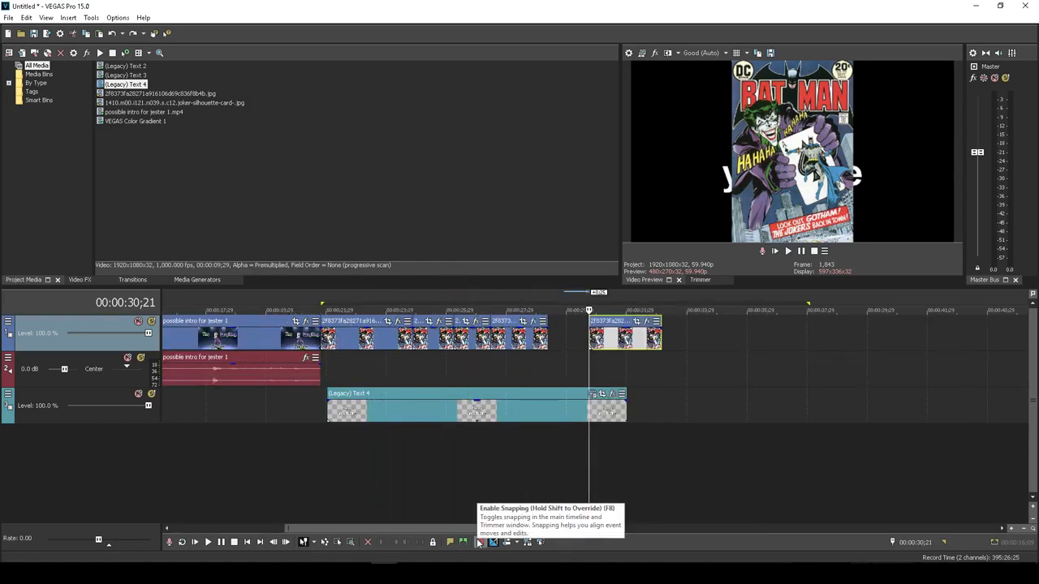
- Turn off snapping, move the last Batman comic piece slightly past the cursor at 00:00:30;21, and turn snapping back on
{"action": "left_click", "coordinate": [479, 542]}
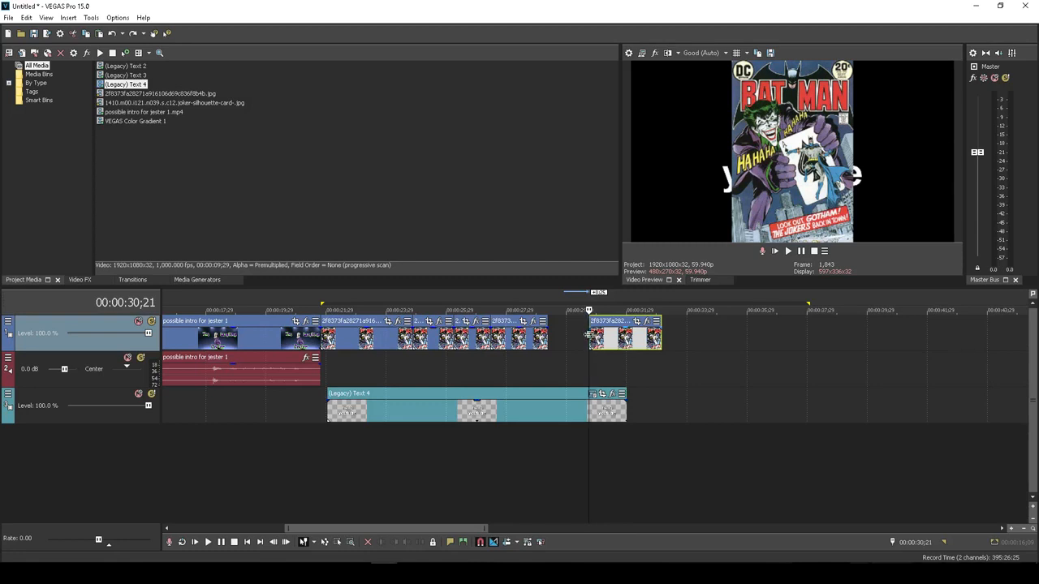
{"action": "left_click_drag", "start_coordinate": [633, 341], "coordinate": [612, 347]}
{"action": "mouse_move", "coordinate": [608, 348]}
{"action": "left_mouse_down"}
{"action": "mouse_move", "coordinate": [617, 347]}
{"action": "mouse_move", "coordinate": [581, 345]}
{"action": "mouse_move", "coordinate": [638, 345]}
{"action": "mouse_move", "coordinate": [587, 345]}
{"action": "mouse_move", "coordinate": [615, 347]}
{"action": "left_mouse_up"}
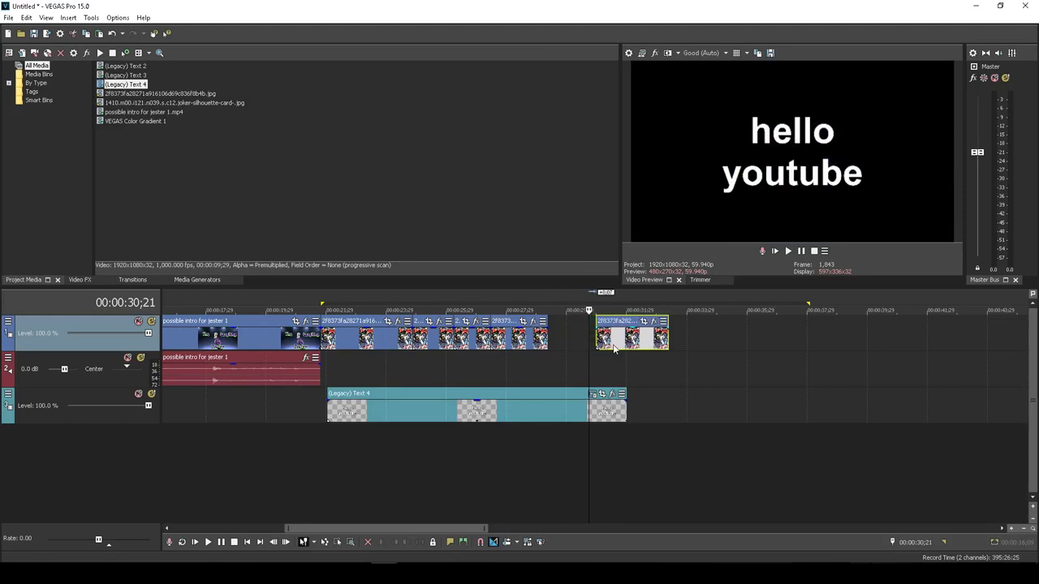
{"action": "left_click", "coordinate": [480, 542]}
- Snap the preceding comic piece against the start of the last one and overlap the two with an automatic crossfade
{"action": "left_click_drag", "start_coordinate": [524, 344], "coordinate": [585, 346]}
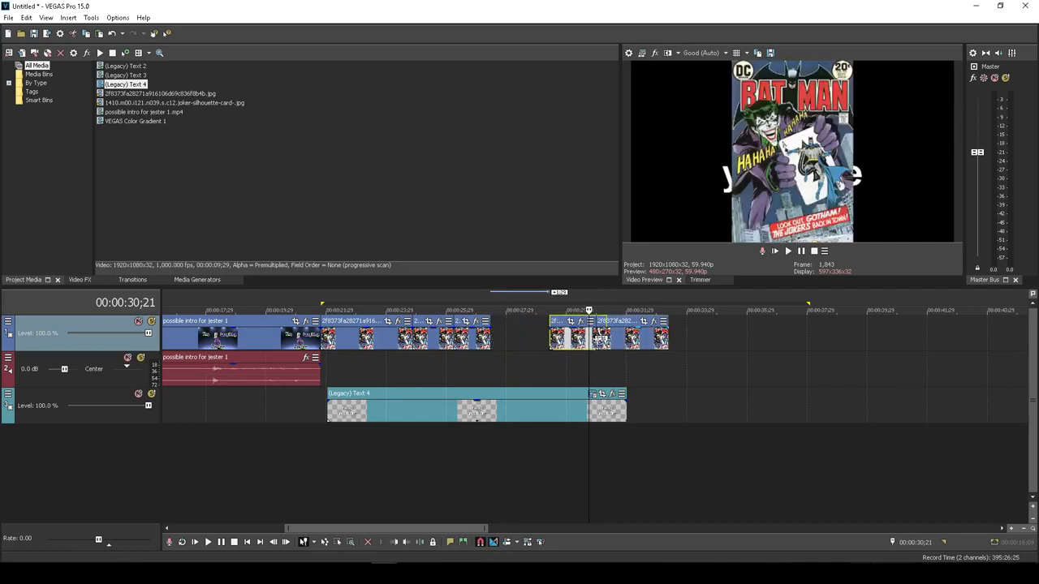
{"action": "left_click", "coordinate": [599, 333]}
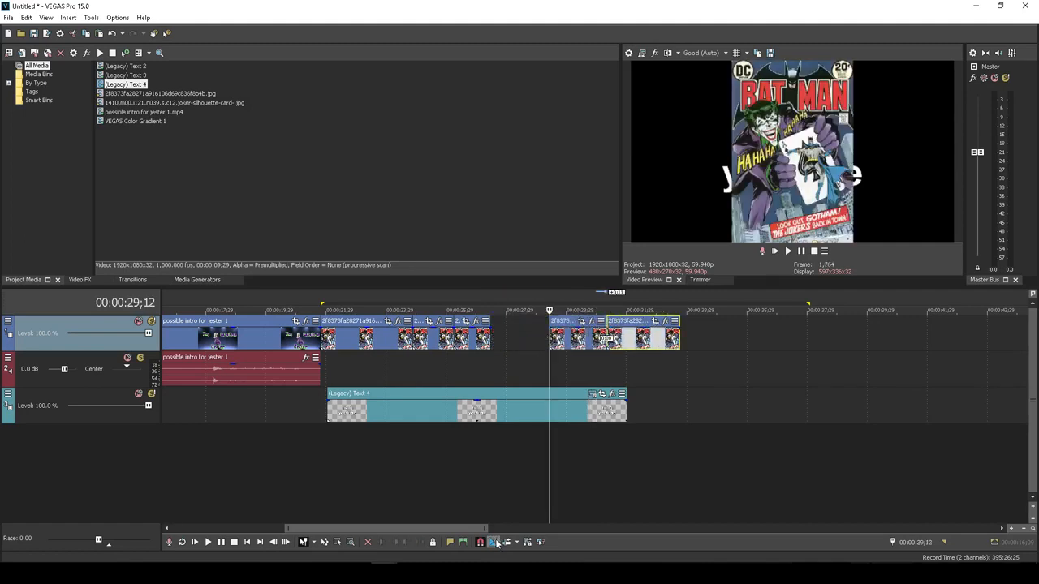
{"action": "mouse_move", "coordinate": [628, 341]}
{"action": "left_mouse_down"}
{"action": "mouse_move", "coordinate": [651, 342]}
{"action": "mouse_move", "coordinate": [595, 344]}
{"action": "mouse_move", "coordinate": [699, 342]}
{"action": "mouse_move", "coordinate": [559, 343]}
{"action": "mouse_move", "coordinate": [639, 347]}
{"action": "left_mouse_up"}
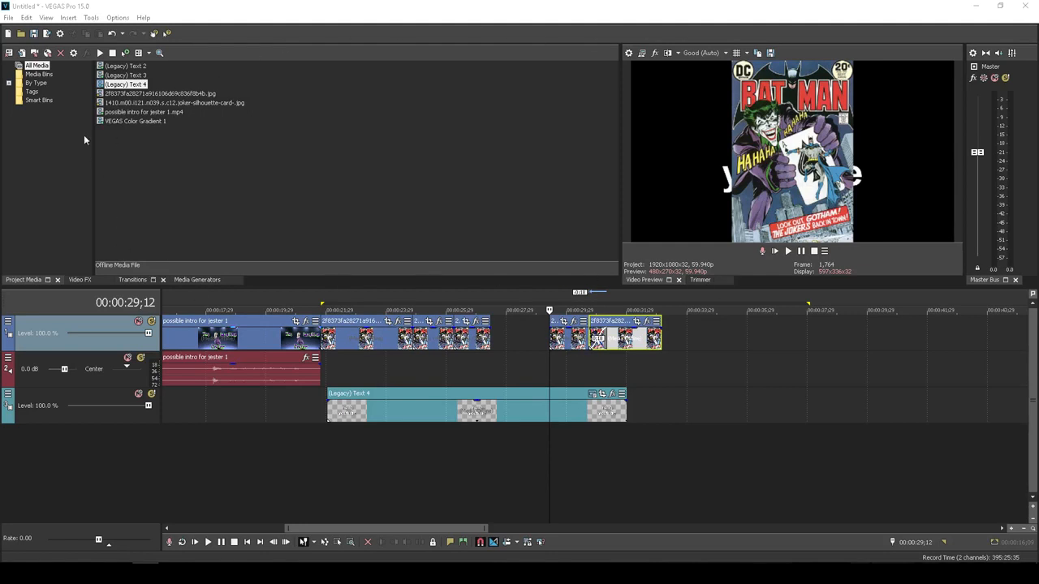
- Select the Light interface type in the Display preferences and close the dialog without applying it
{"action": "left_click", "coordinate": [118, 18]}
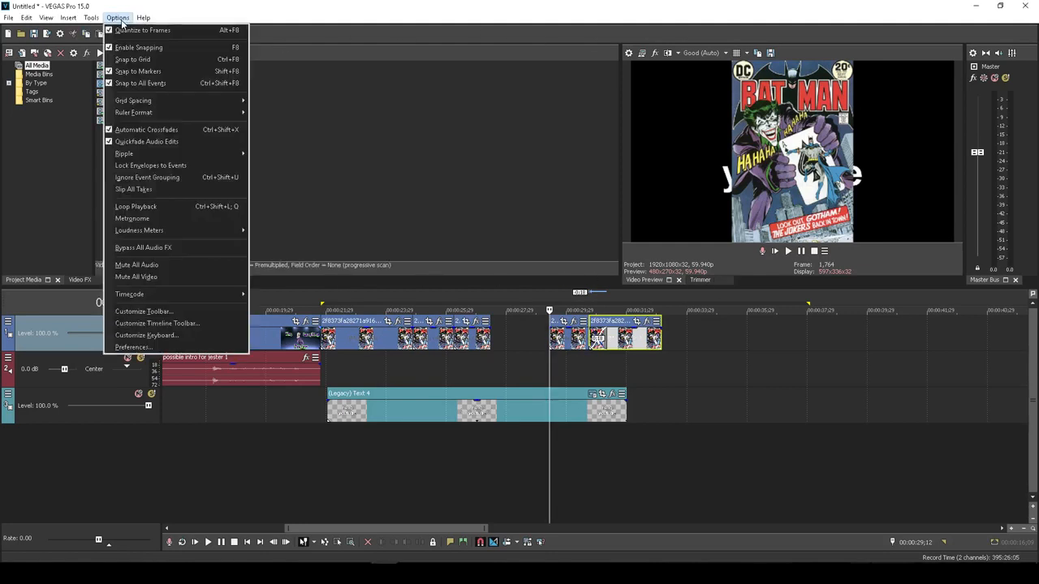
{"action": "left_click", "coordinate": [148, 347]}
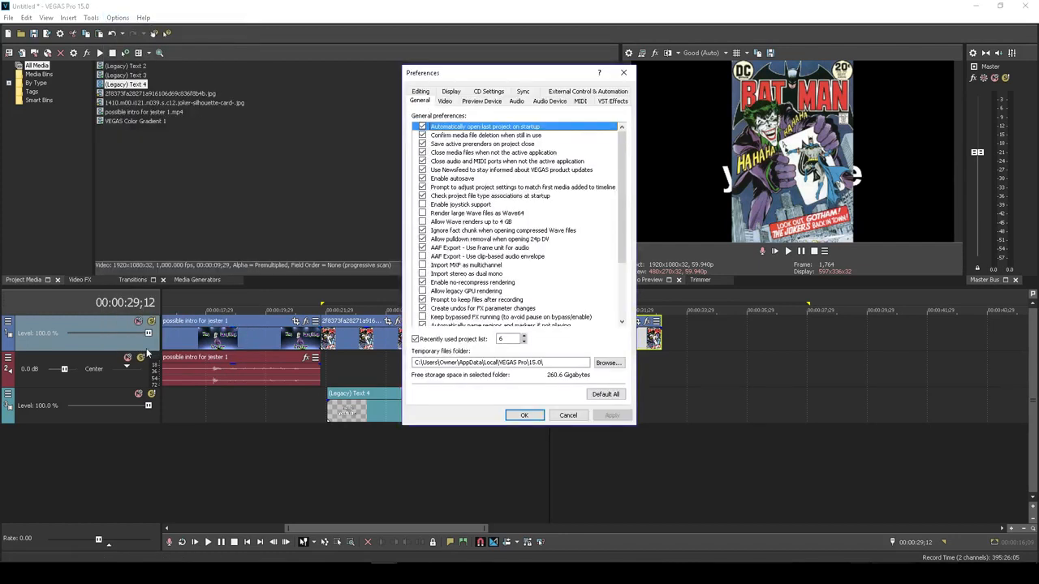
{"action": "left_click", "coordinate": [452, 92]}
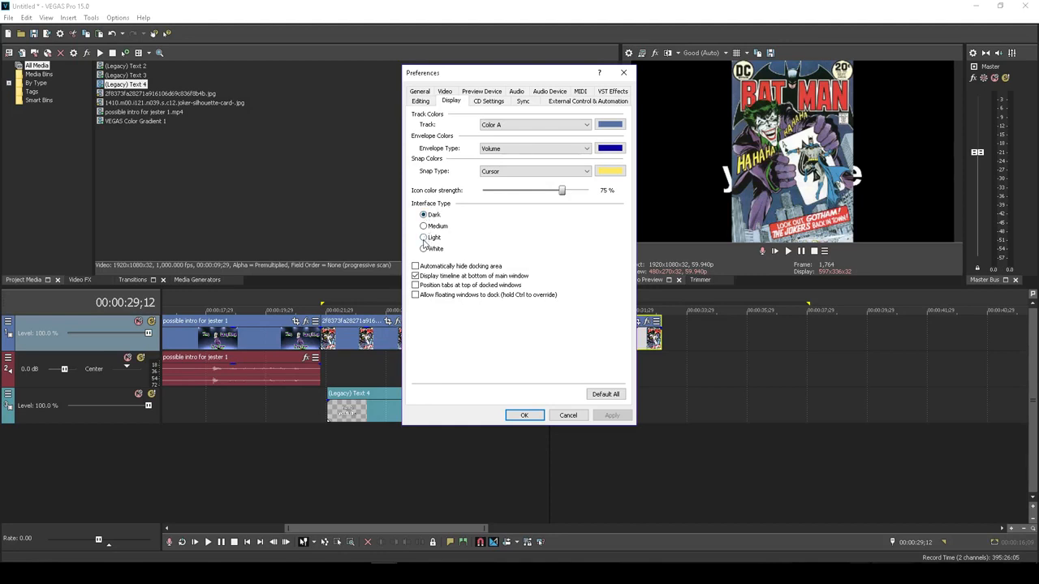
{"action": "left_click", "coordinate": [424, 237]}
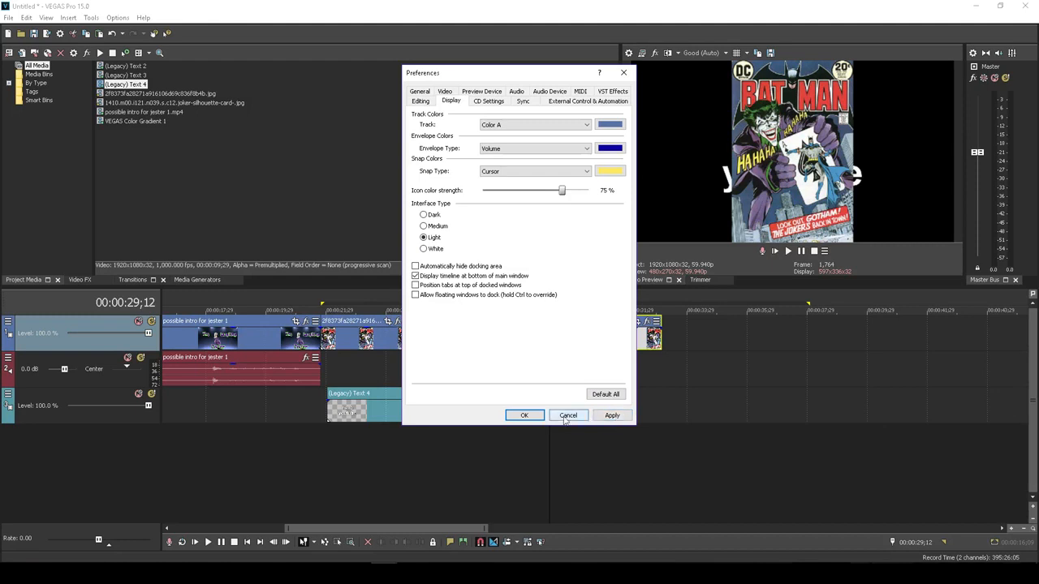
{"action": "left_click", "coordinate": [624, 71]}
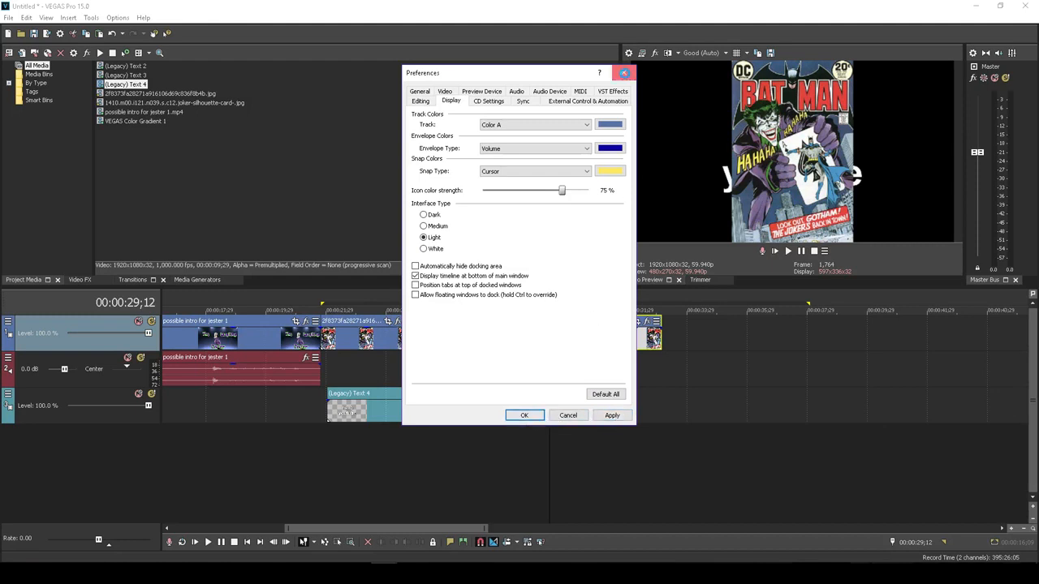